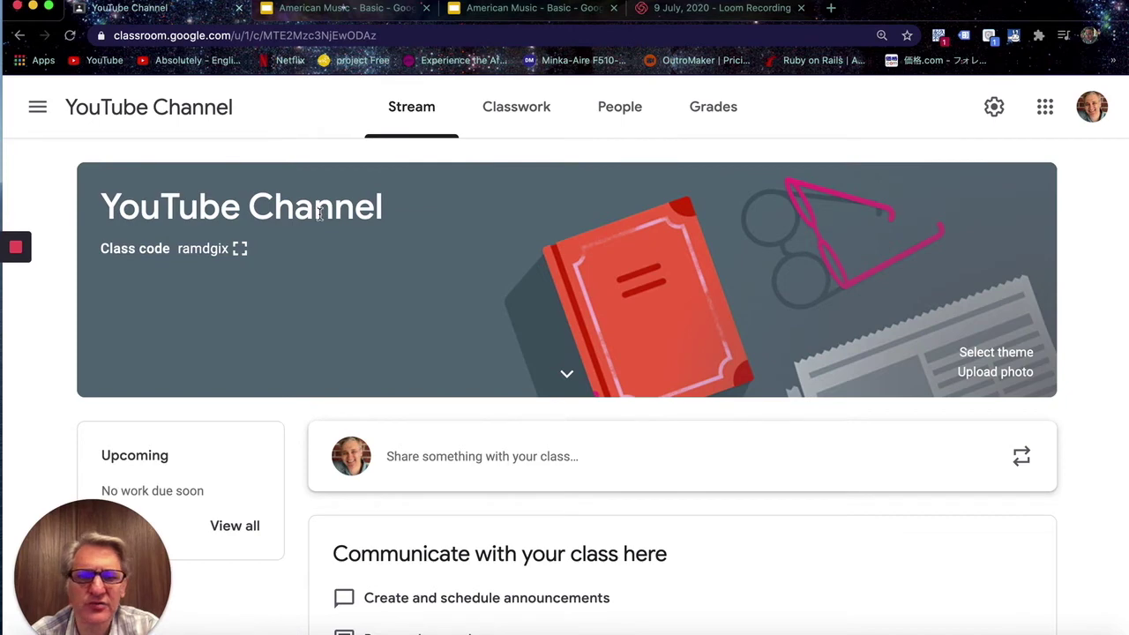
- Switch the YouTube Channel class from its stream to the Classwork page
{"action": "left_click", "coordinate": [520, 115]}
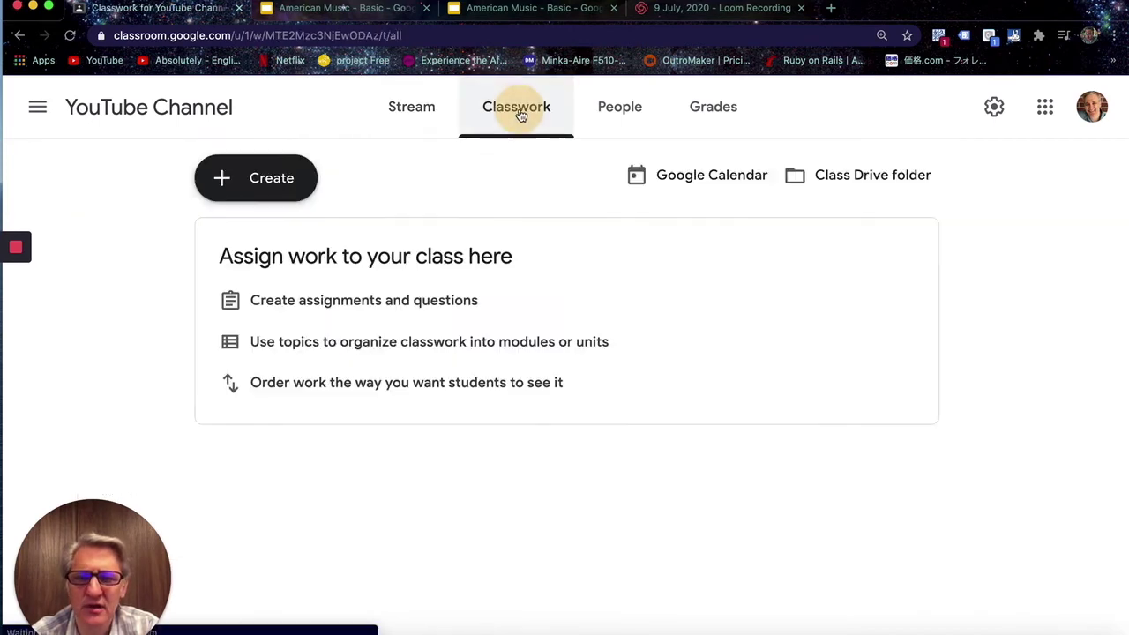
- Create a new class material post titled 'American Music - Part One'
{"action": "left_click", "coordinate": [296, 186]}
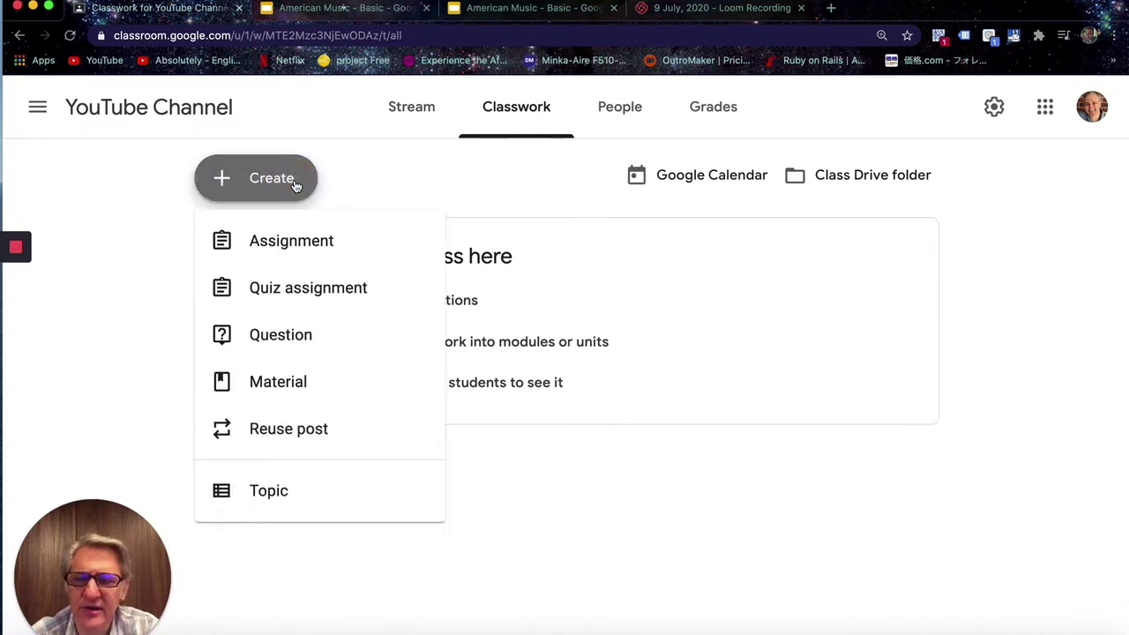
{"action": "left_click", "coordinate": [290, 394]}
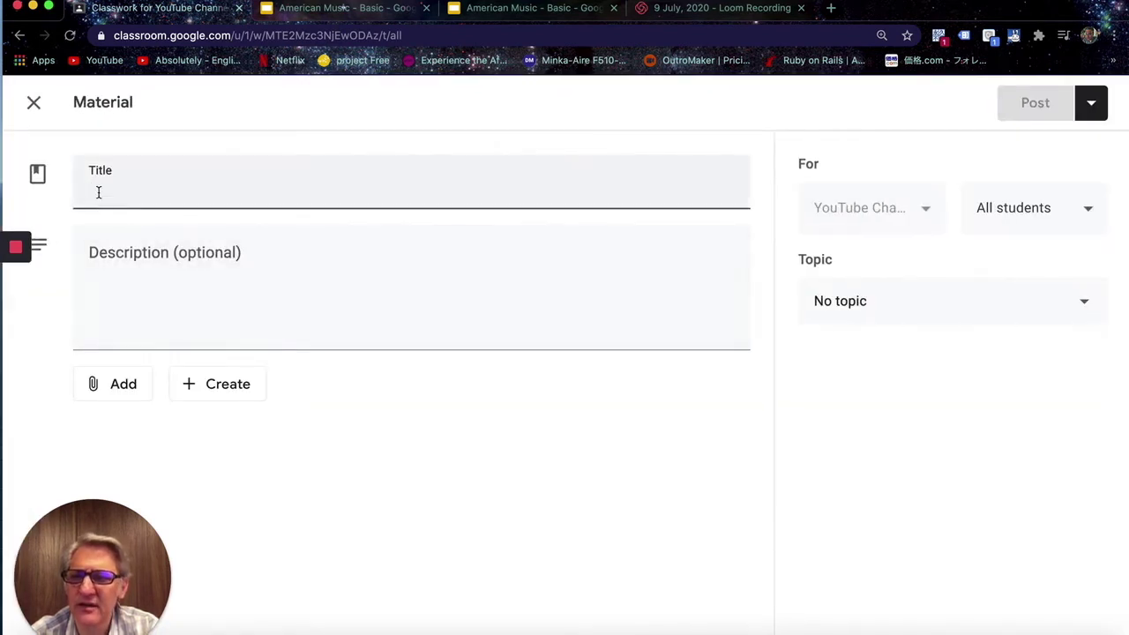
{"action": "type", "text": "Am"}
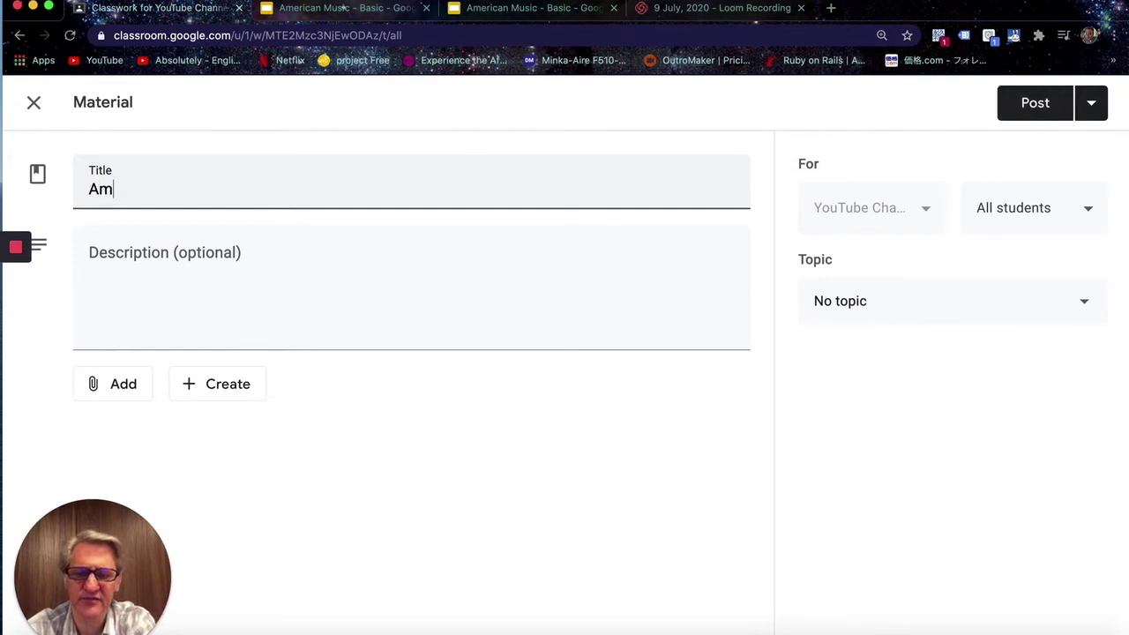
{"action": "type", "text": "erican Music"}
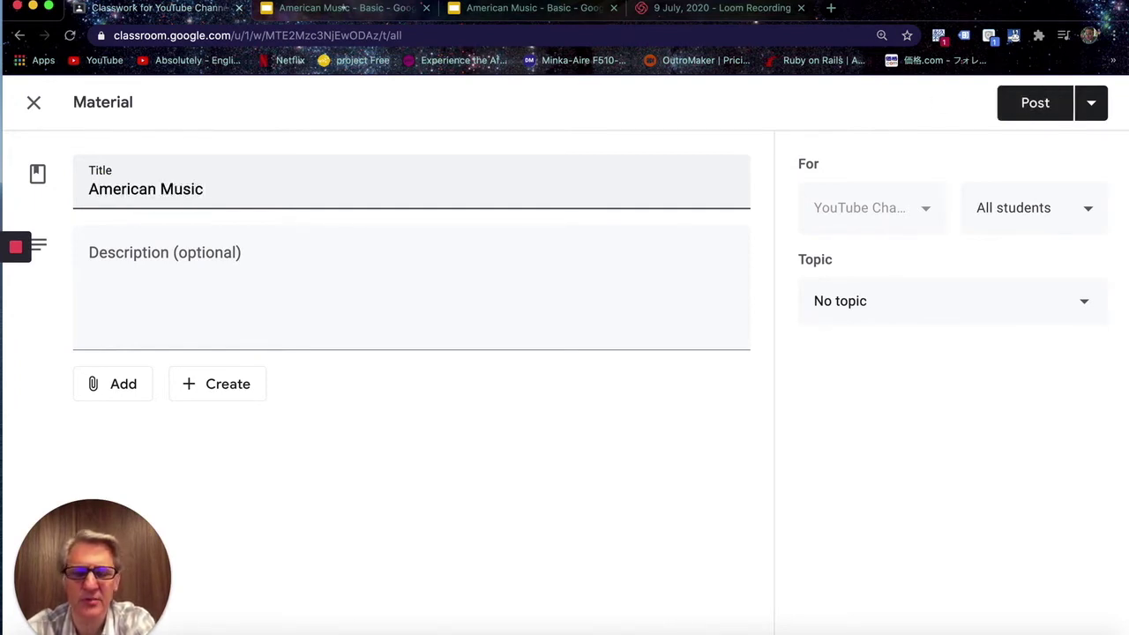
{"action": "type", "text": " - "}
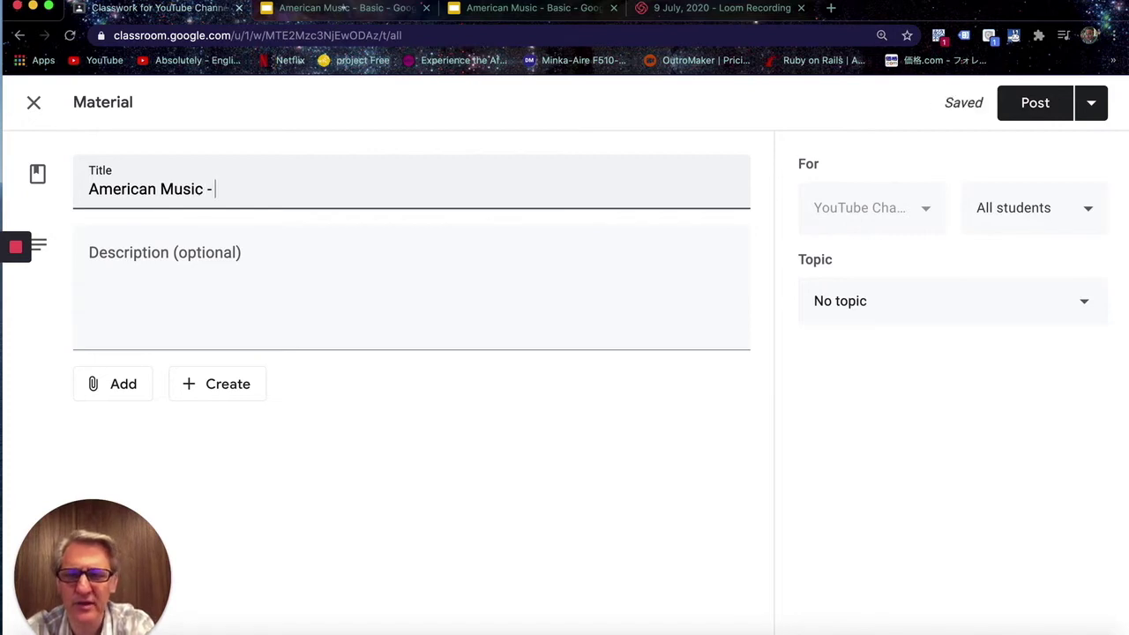
{"action": "type", "text": "Part One"}
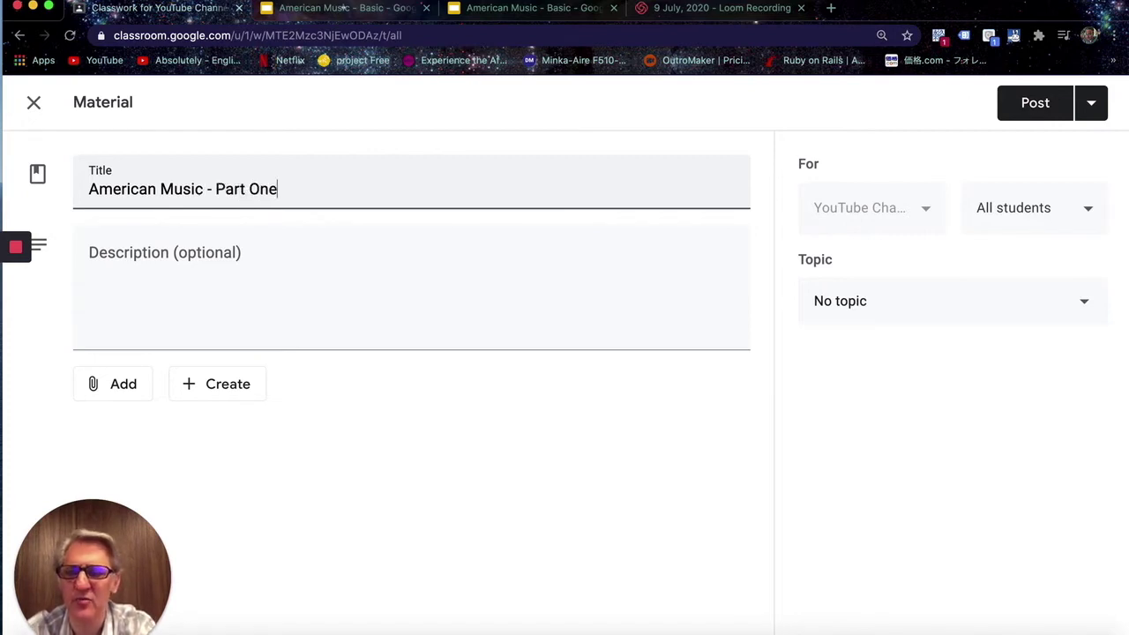
{"action": "left_click", "coordinate": [122, 387]}
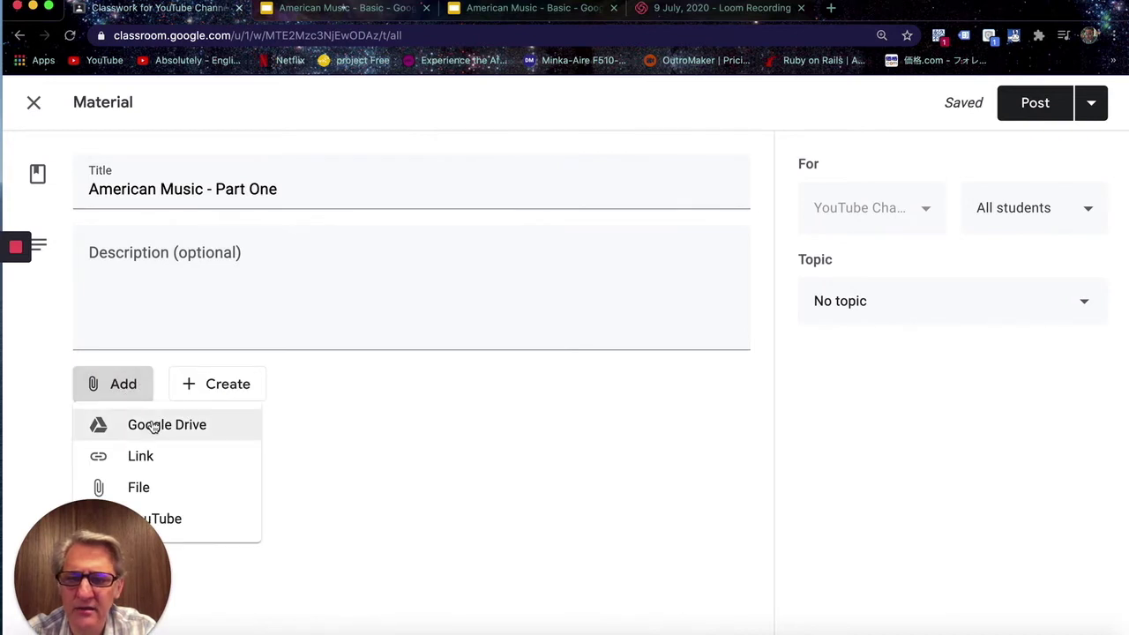
- Attach the 'American Music - Basic' slide deck from Google Drive to the material
{"action": "left_click", "coordinate": [153, 426]}
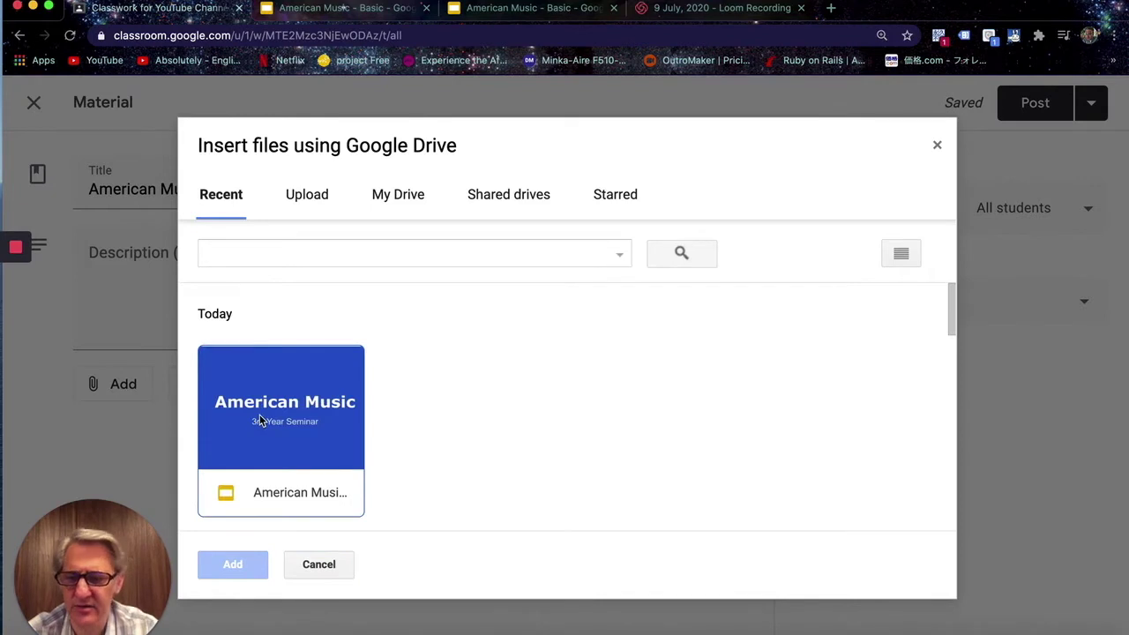
{"action": "left_click", "coordinate": [260, 417]}
{"action": "left_click", "coordinate": [239, 561]}
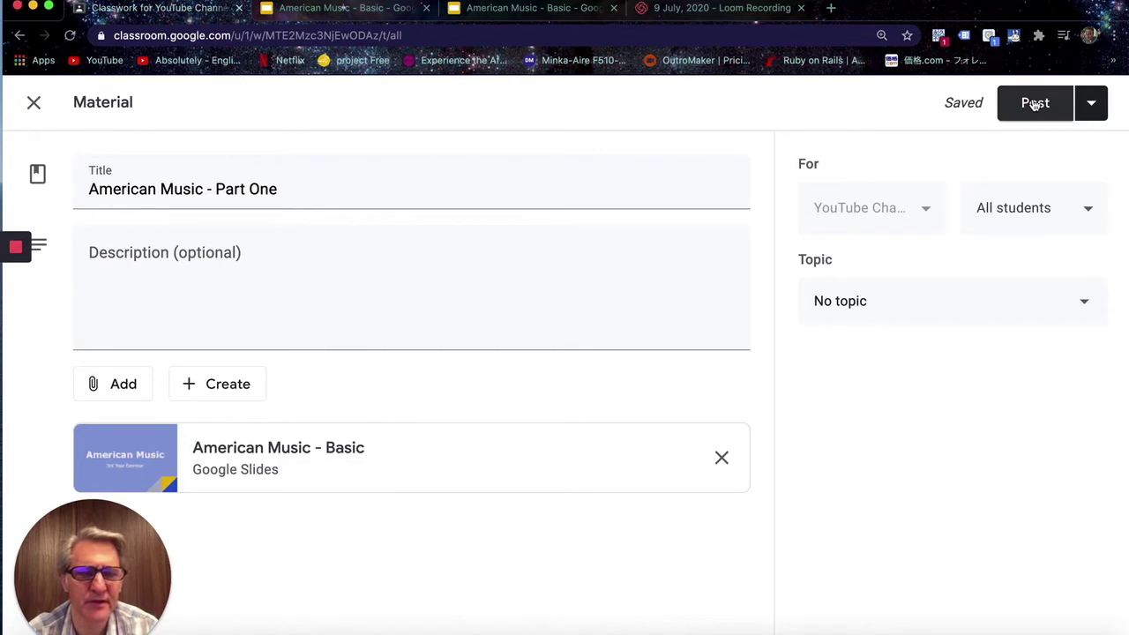
- Post the 'American Music - Part One' material to the class
{"action": "left_click", "coordinate": [1090, 104]}
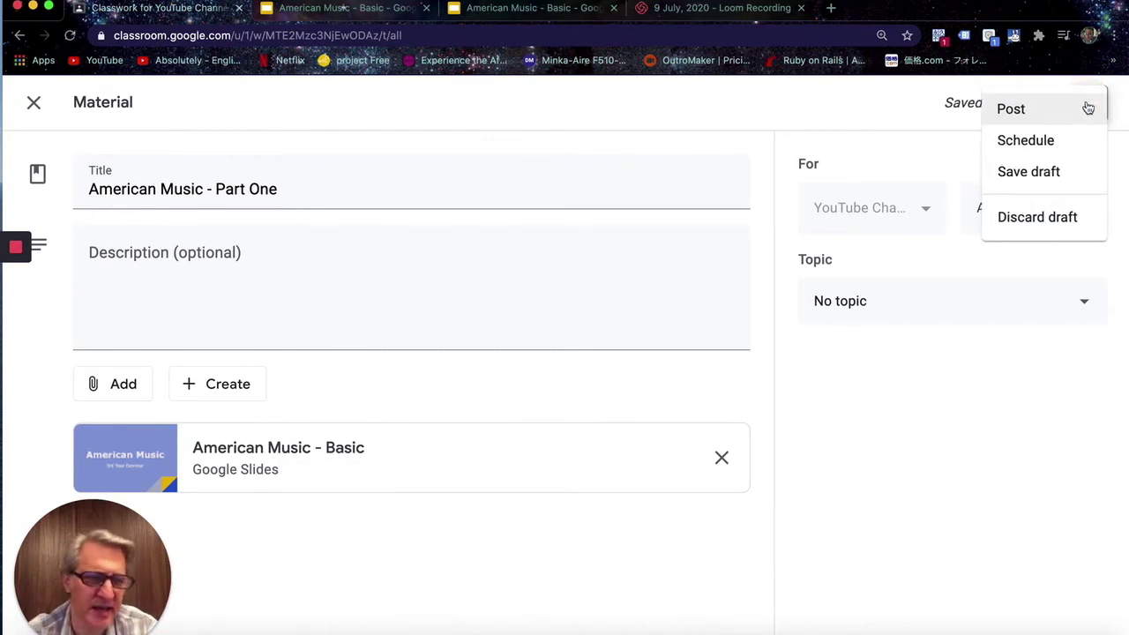
{"action": "left_click", "coordinate": [931, 110]}
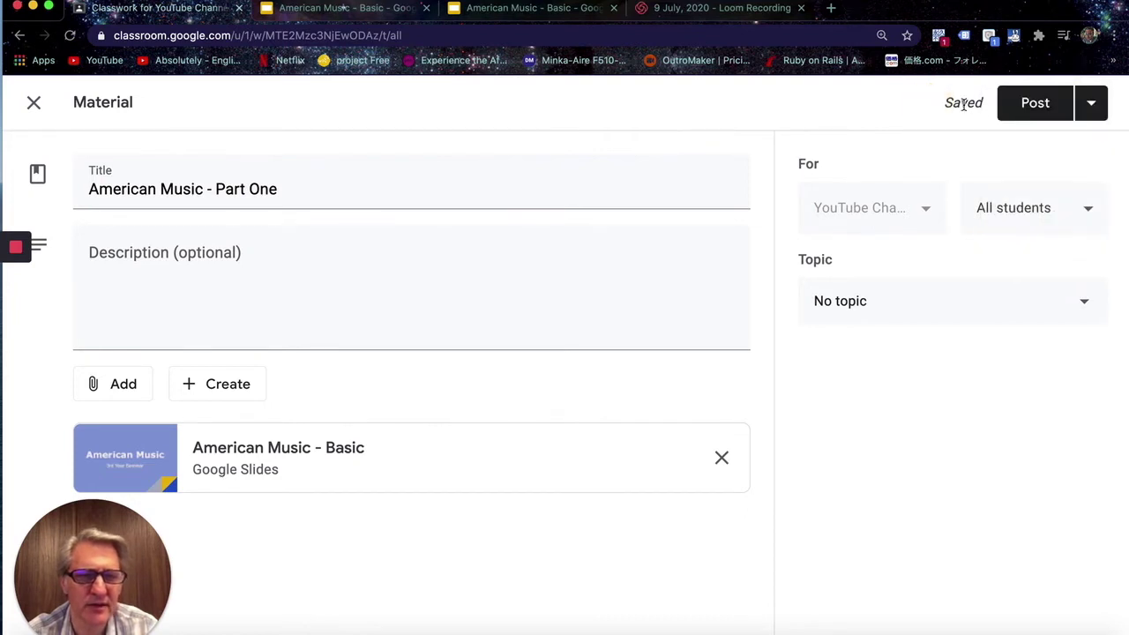
{"action": "left_click", "coordinate": [1016, 103]}
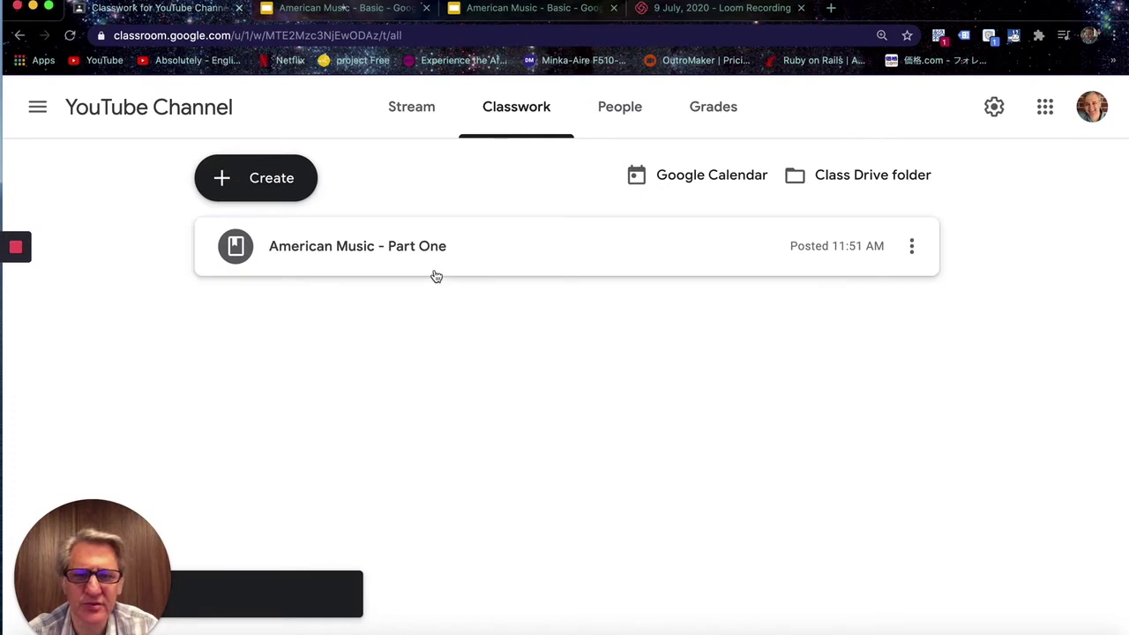
- Expand the 'American Music - Part One' post and open its 'American Music - Basic' slides
{"action": "left_click", "coordinate": [416, 250]}
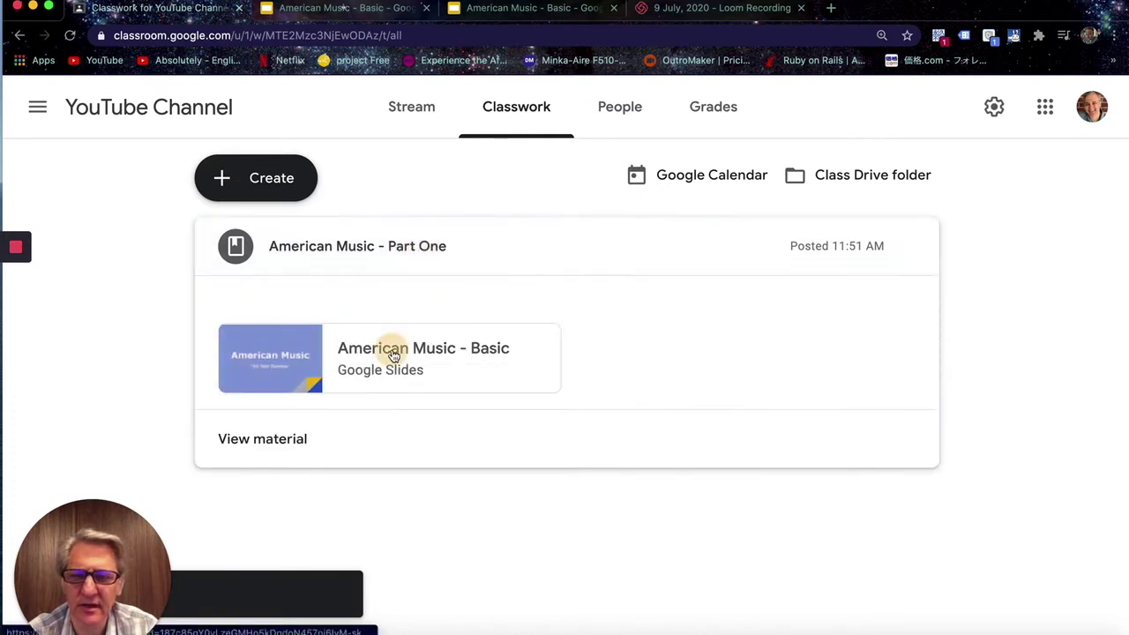
{"action": "left_click", "coordinate": [391, 355]}
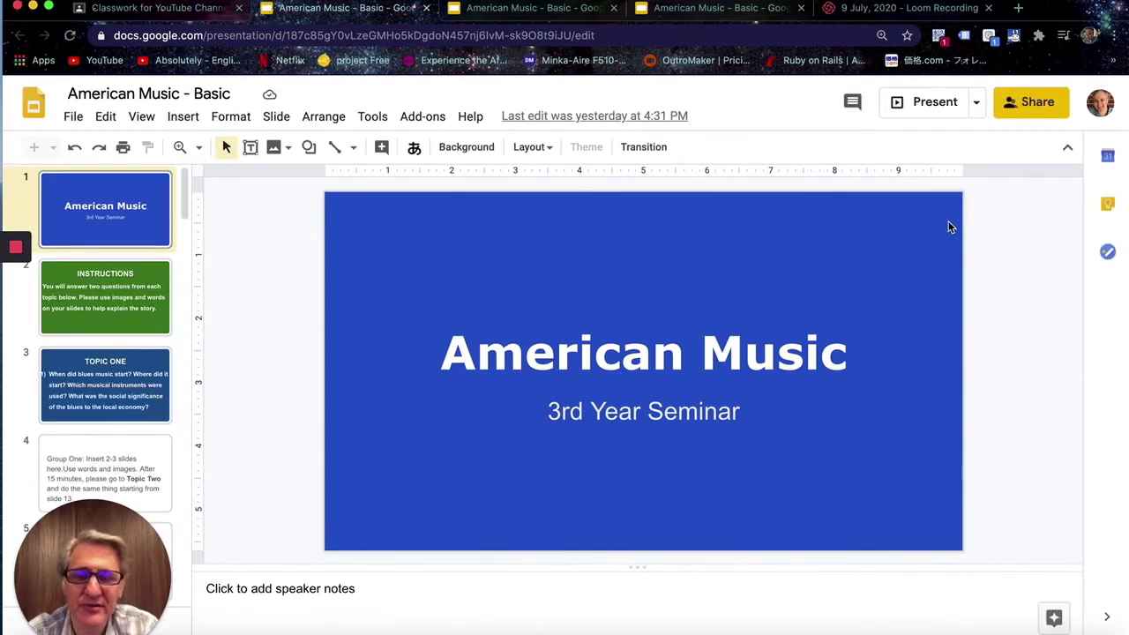
{"action": "left_click", "coordinate": [1034, 106]}
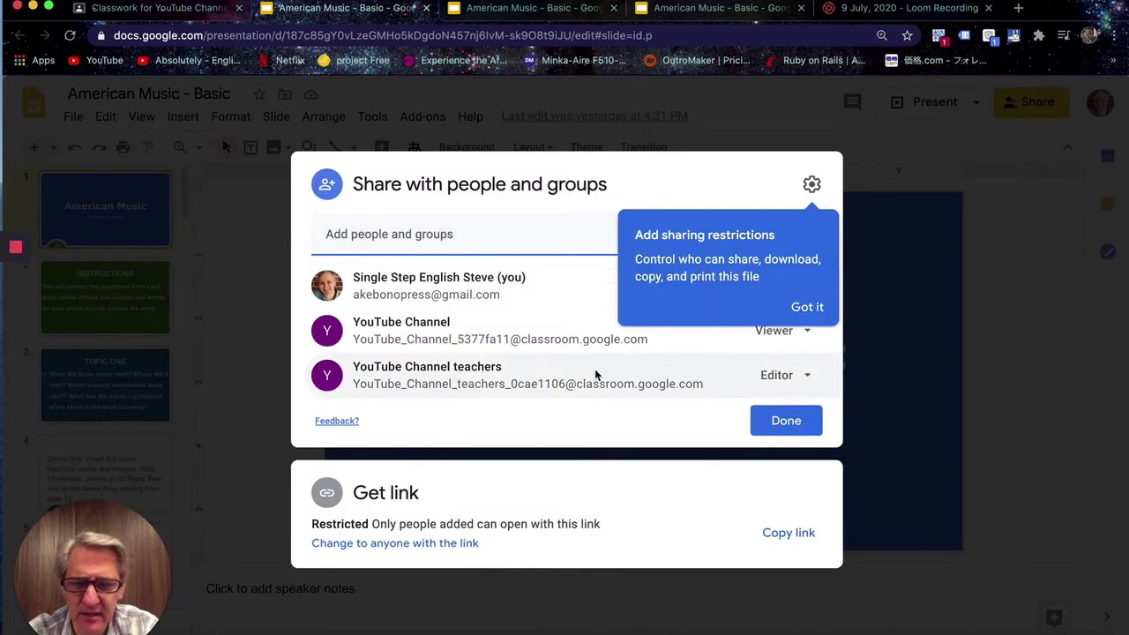
{"action": "mouse_move", "coordinate": [548, 379]}
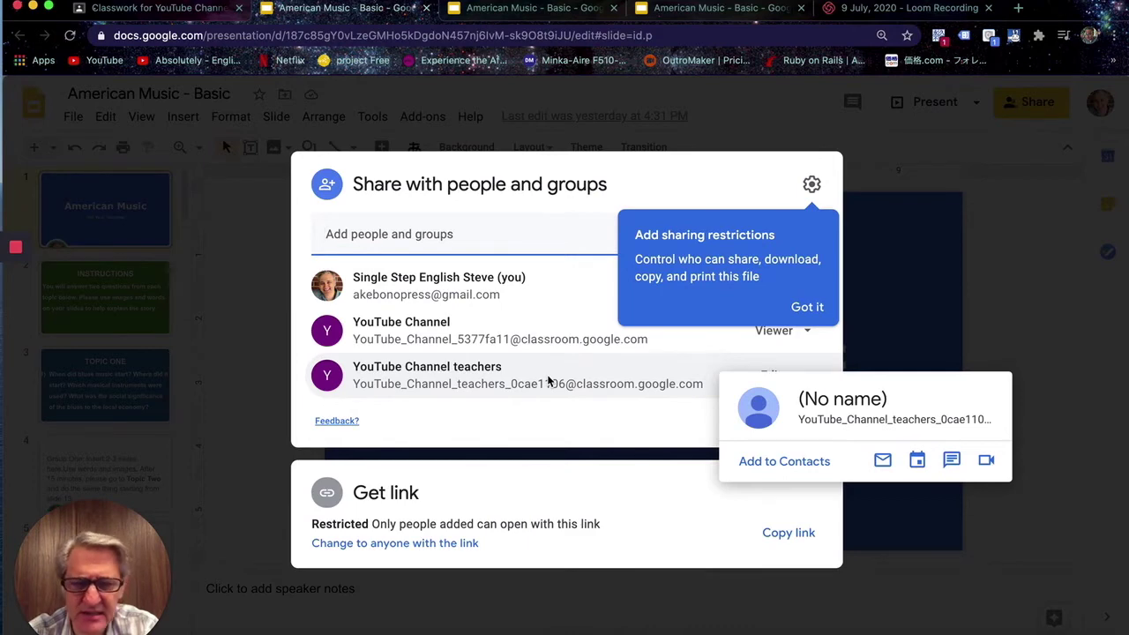
{"action": "left_click", "coordinate": [547, 377]}
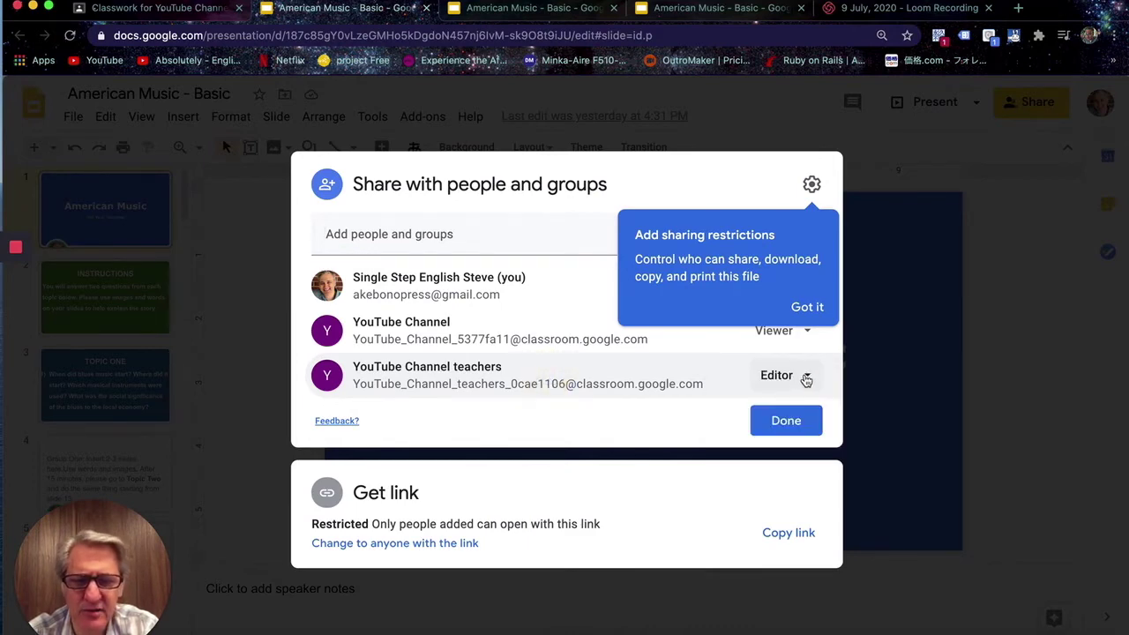
{"action": "left_click", "coordinate": [806, 378]}
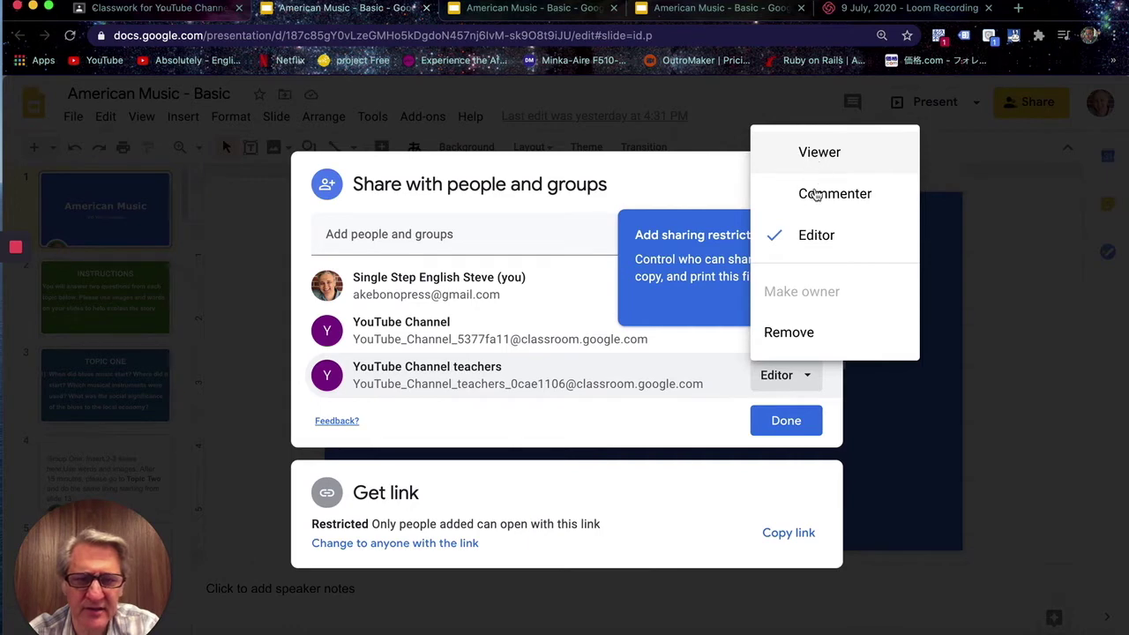
{"action": "left_click", "coordinate": [813, 235]}
{"action": "left_click", "coordinate": [782, 420]}
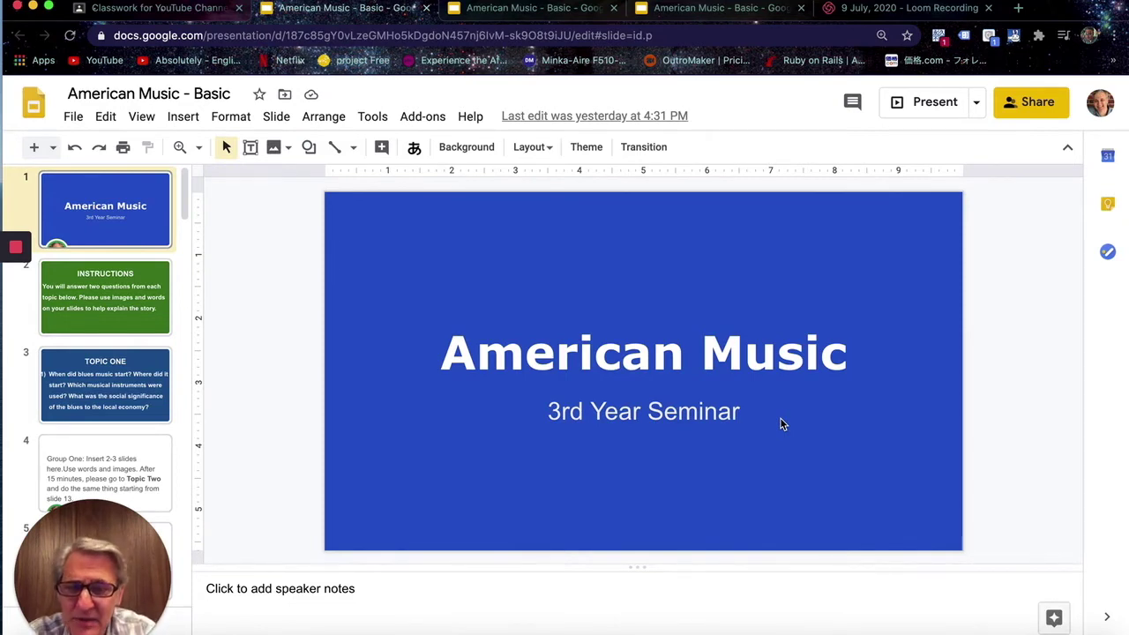
- Move down to slide 2, the INSTRUCTIONS slide of the American Music deck
{"action": "key", "text": "Down"}
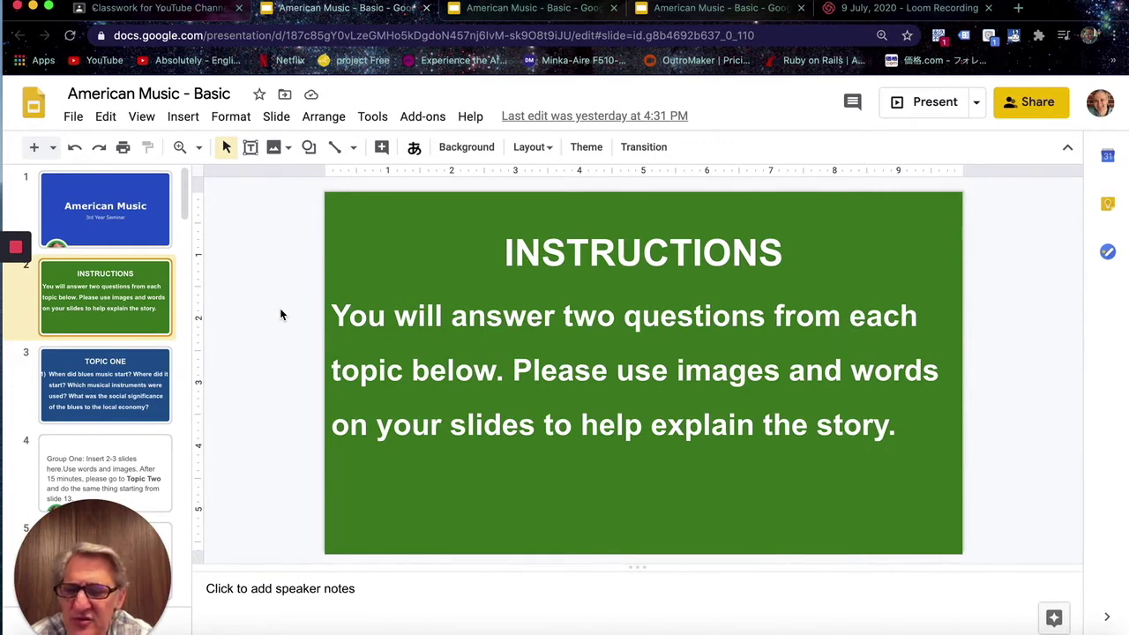
- Review the Topic One and Group One slides, then Topic Two slide 10 and Group Two slide 11
{"action": "left_click", "coordinate": [113, 369]}
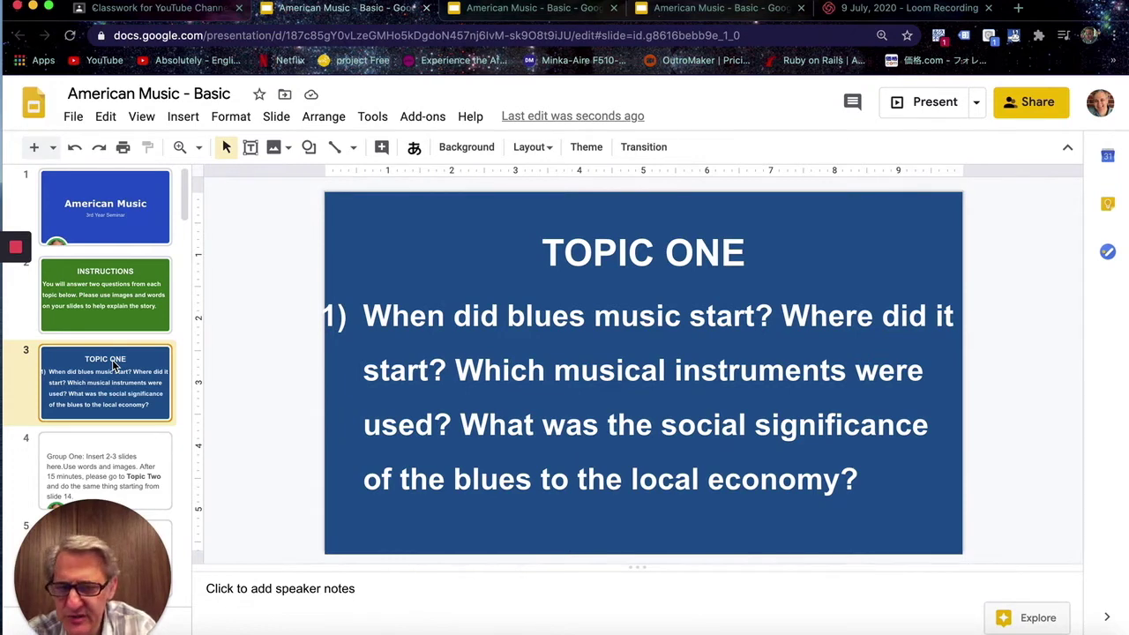
{"action": "scroll", "coordinate": [97, 374], "scroll_direction": "down", "scroll_amount": 2}
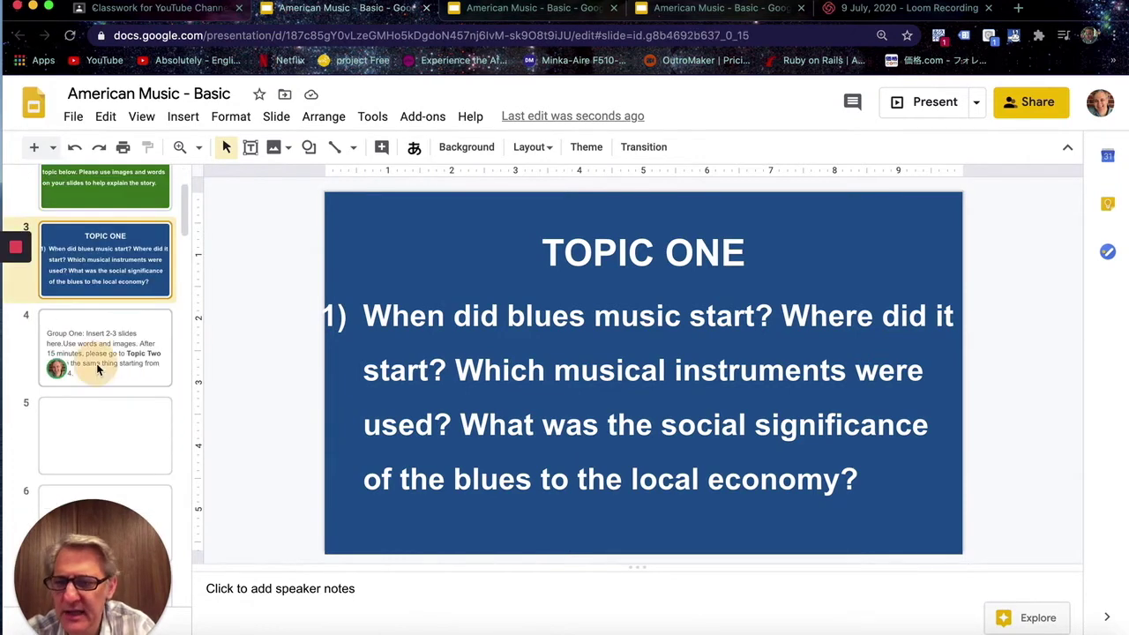
{"action": "left_click", "coordinate": [96, 362]}
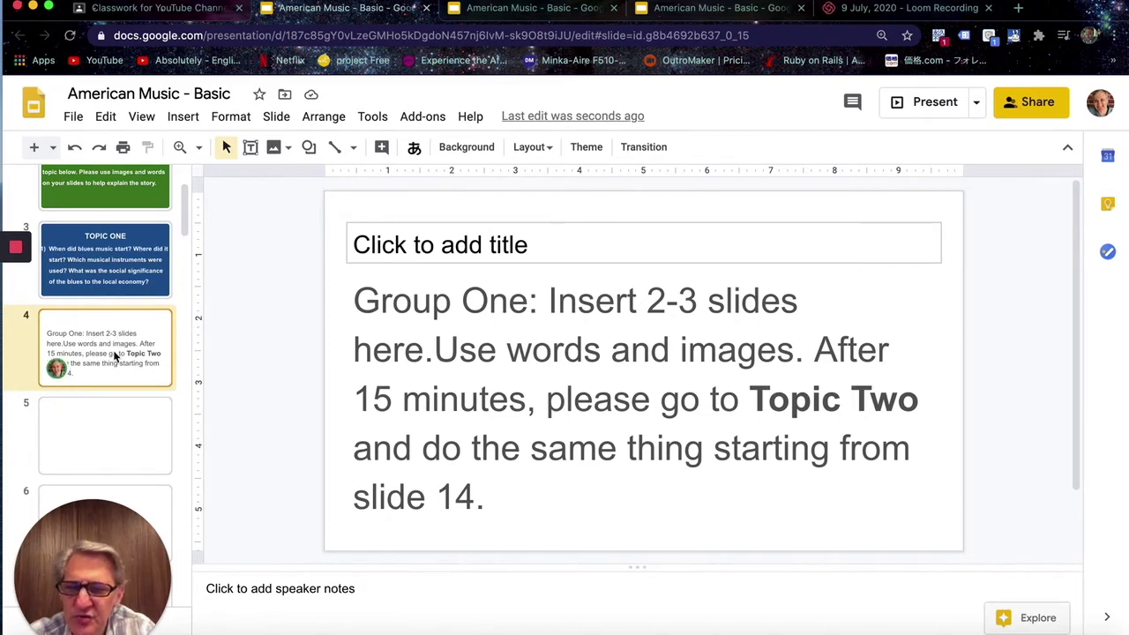
{"action": "scroll", "coordinate": [134, 374], "scroll_direction": "down", "scroll_amount": 10}
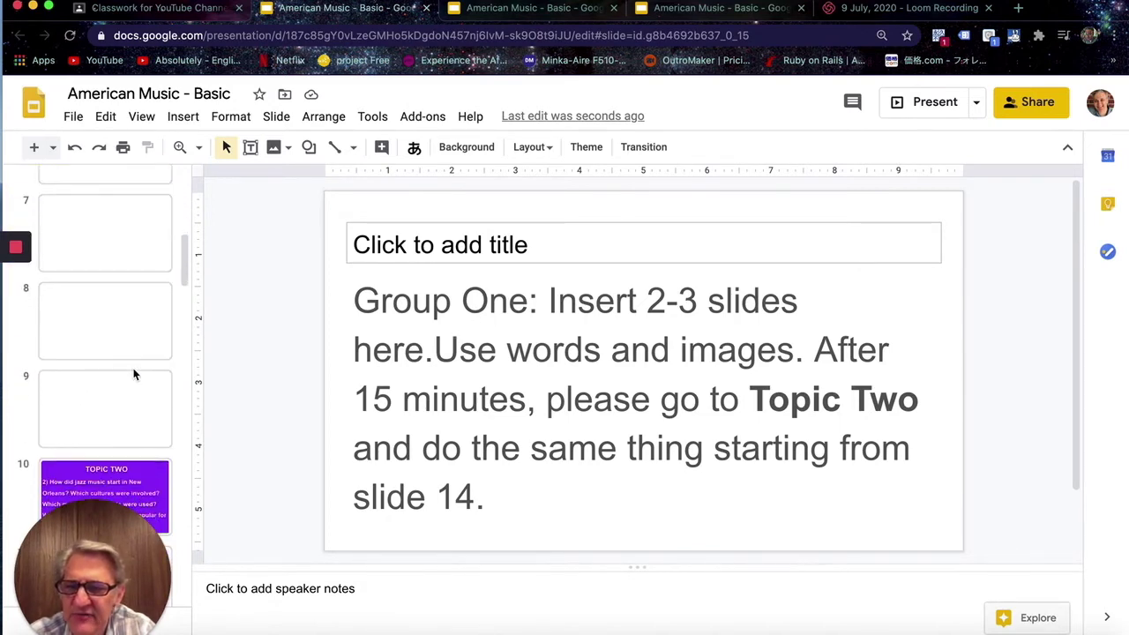
{"action": "left_click", "coordinate": [123, 316]}
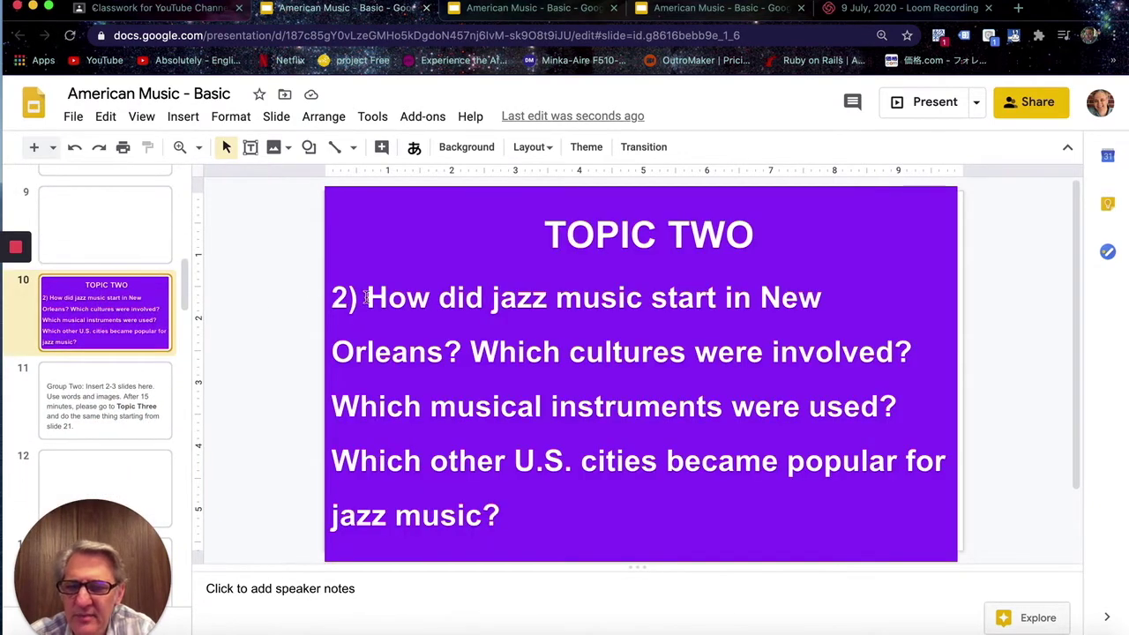
{"action": "scroll", "coordinate": [120, 341], "scroll_direction": "down", "scroll_amount": 5}
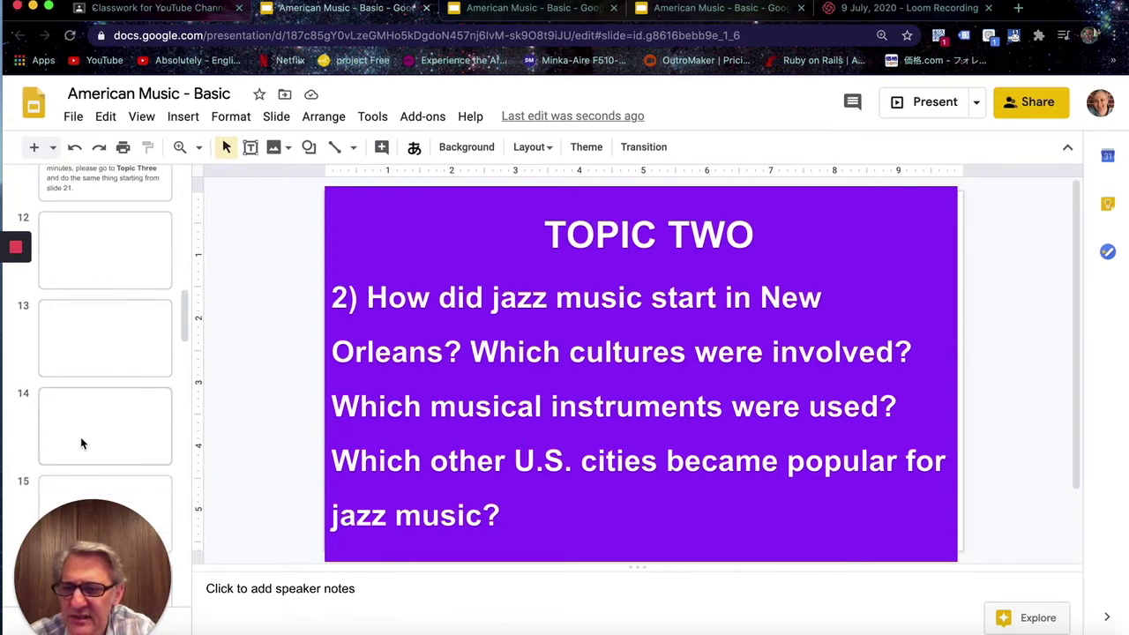
{"action": "scroll", "coordinate": [83, 432], "scroll_direction": "up", "scroll_amount": 3}
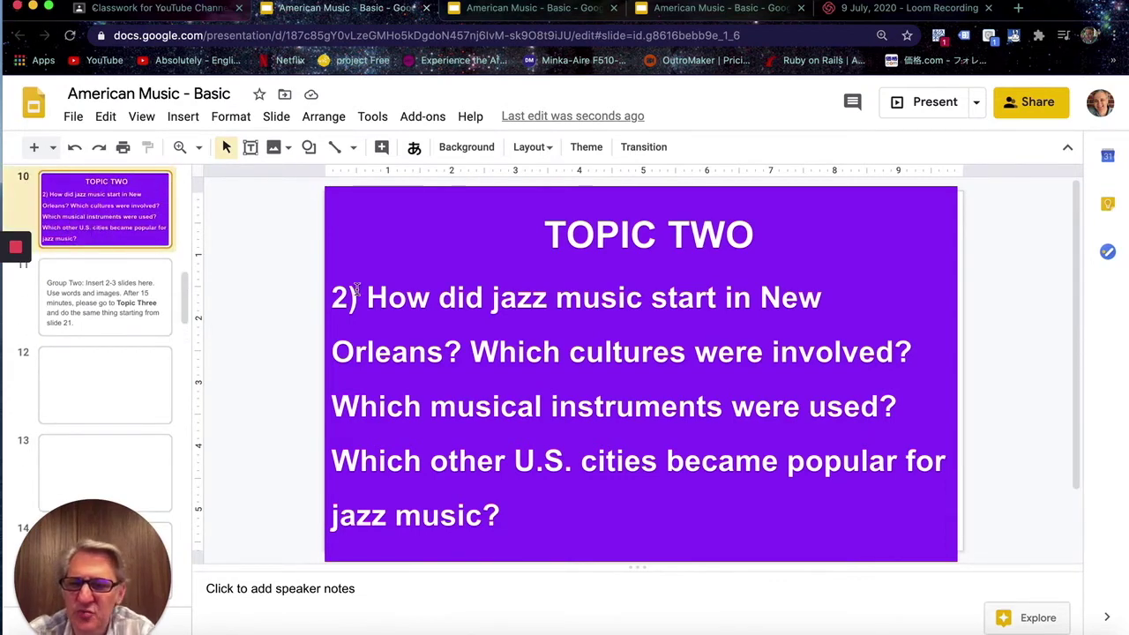
{"action": "left_click", "coordinate": [142, 304]}
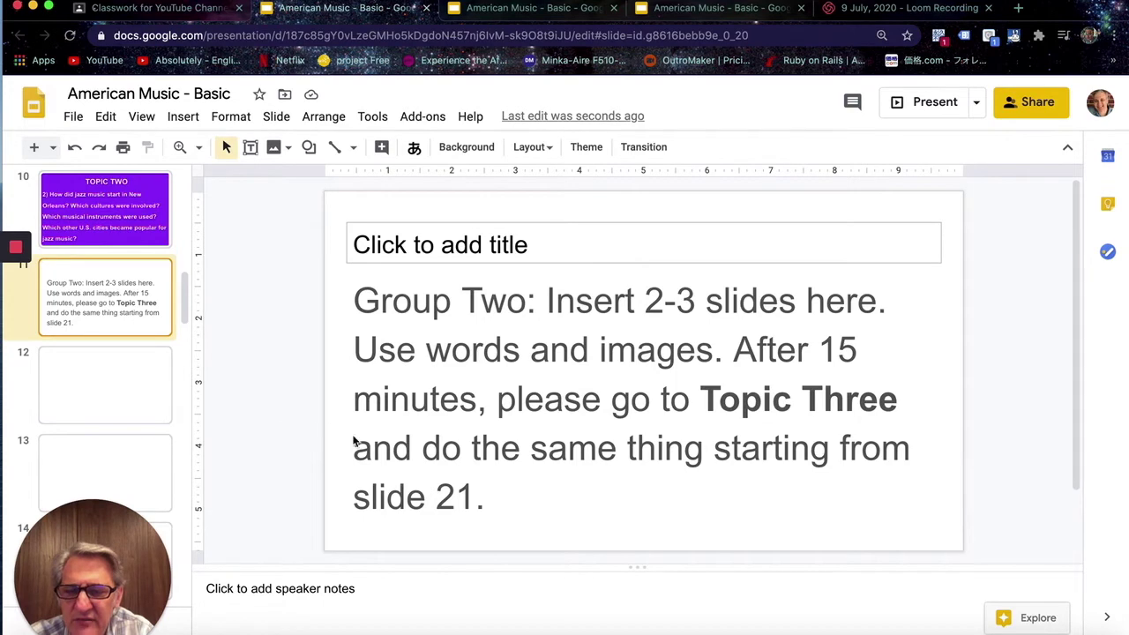
- Review Topic Three slide 17, Topic Four slide 24 and Group Four slide 25
{"action": "scroll", "coordinate": [101, 385], "scroll_direction": "down", "scroll_amount": 5}
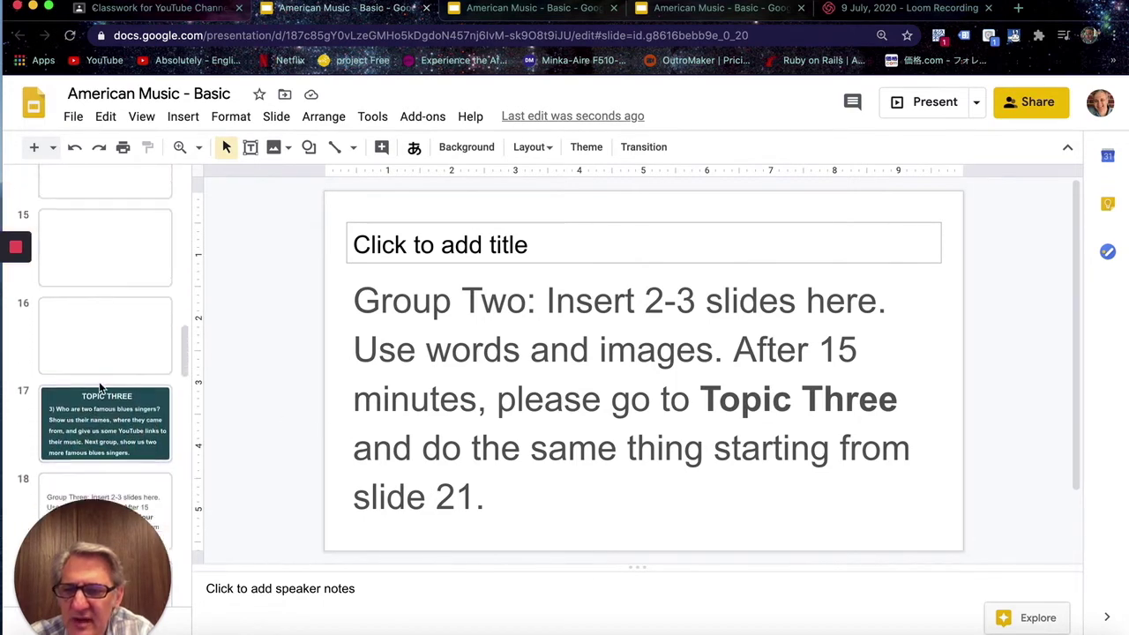
{"action": "left_click", "coordinate": [103, 390]}
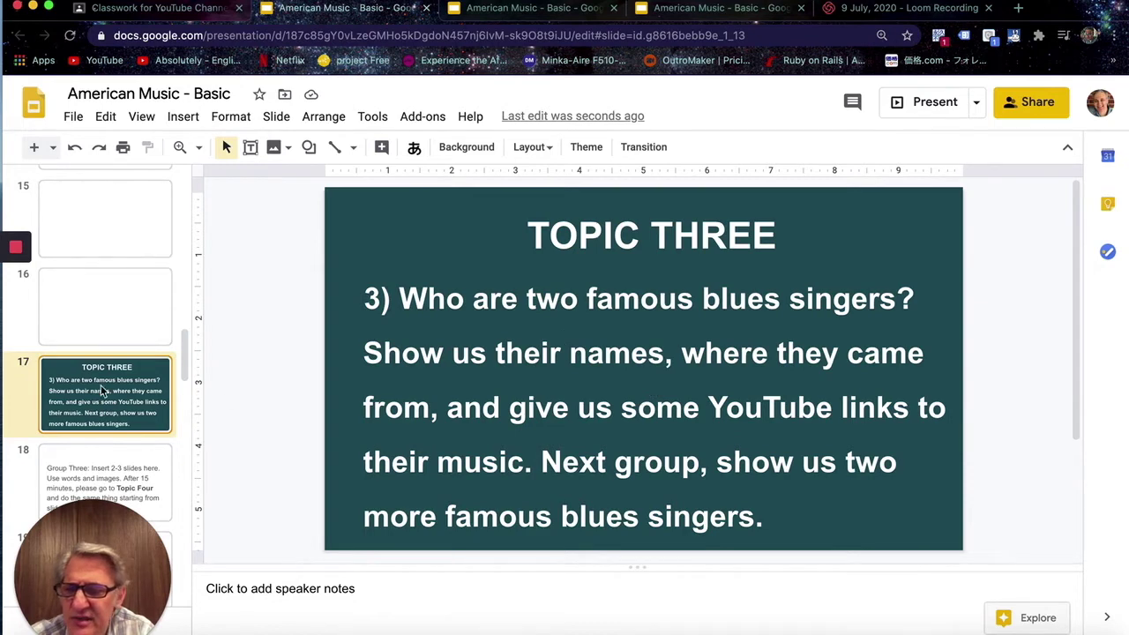
{"action": "scroll", "coordinate": [100, 388], "scroll_direction": "down", "scroll_amount": 3}
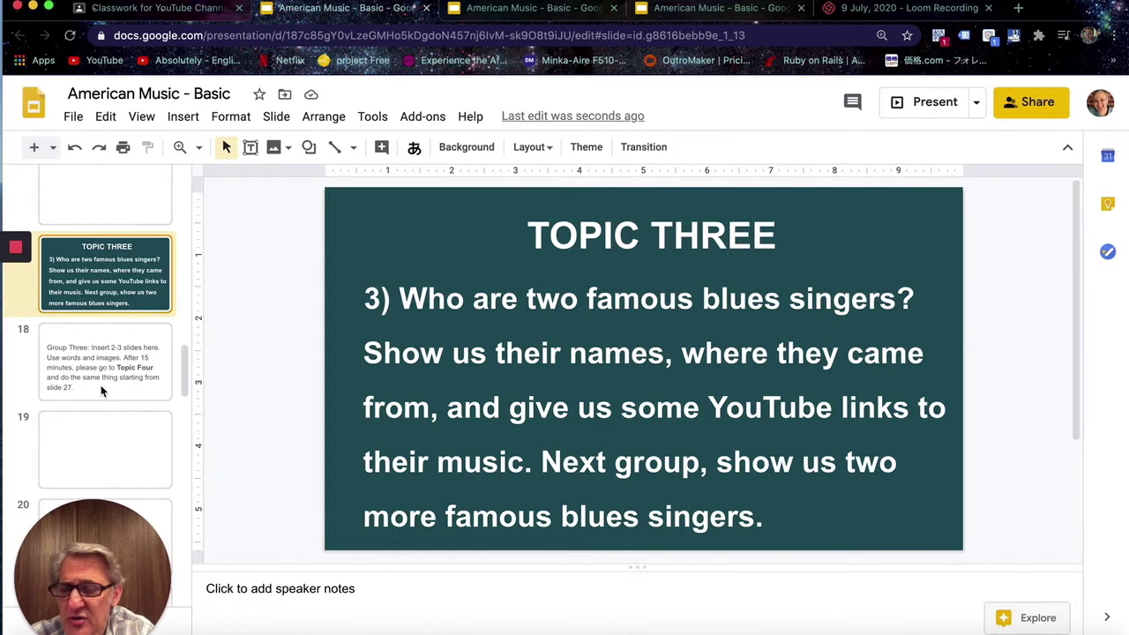
{"action": "scroll", "coordinate": [101, 391], "scroll_direction": "down", "scroll_amount": 1}
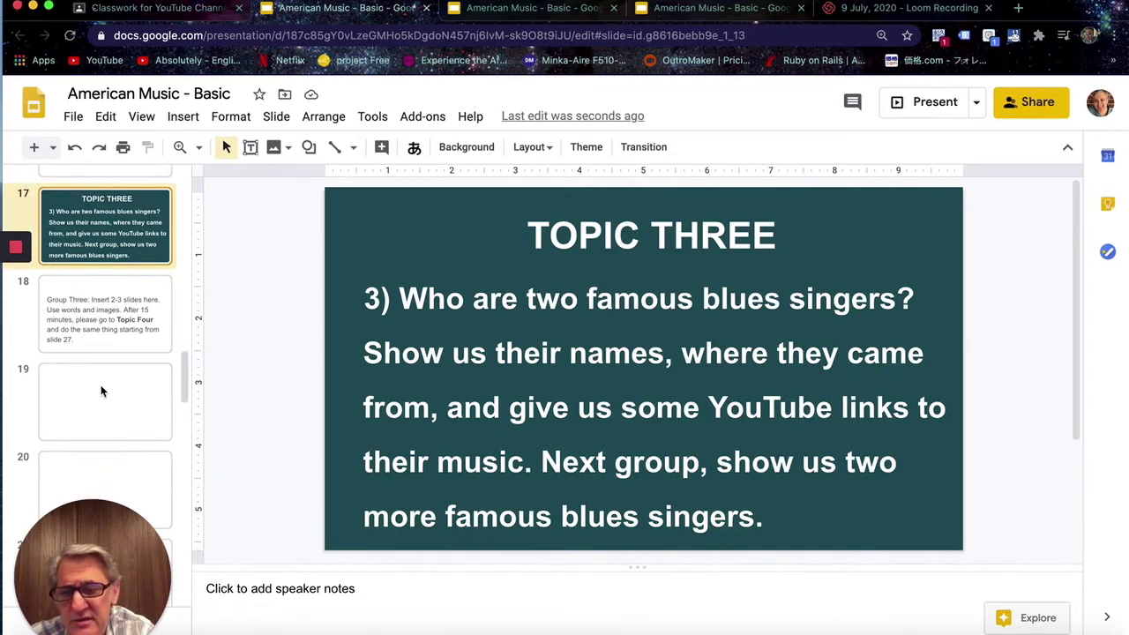
{"action": "scroll", "coordinate": [101, 391], "scroll_direction": "down", "scroll_amount": 3}
{"action": "scroll", "coordinate": [100, 391], "scroll_direction": "down", "scroll_amount": 5}
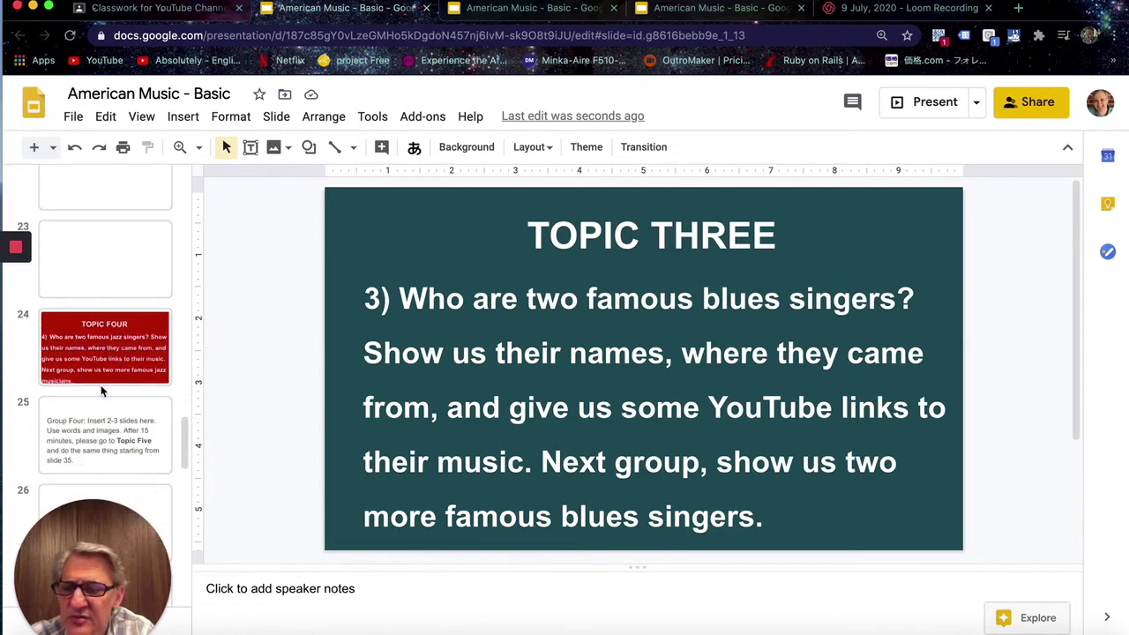
{"action": "left_click", "coordinate": [101, 359]}
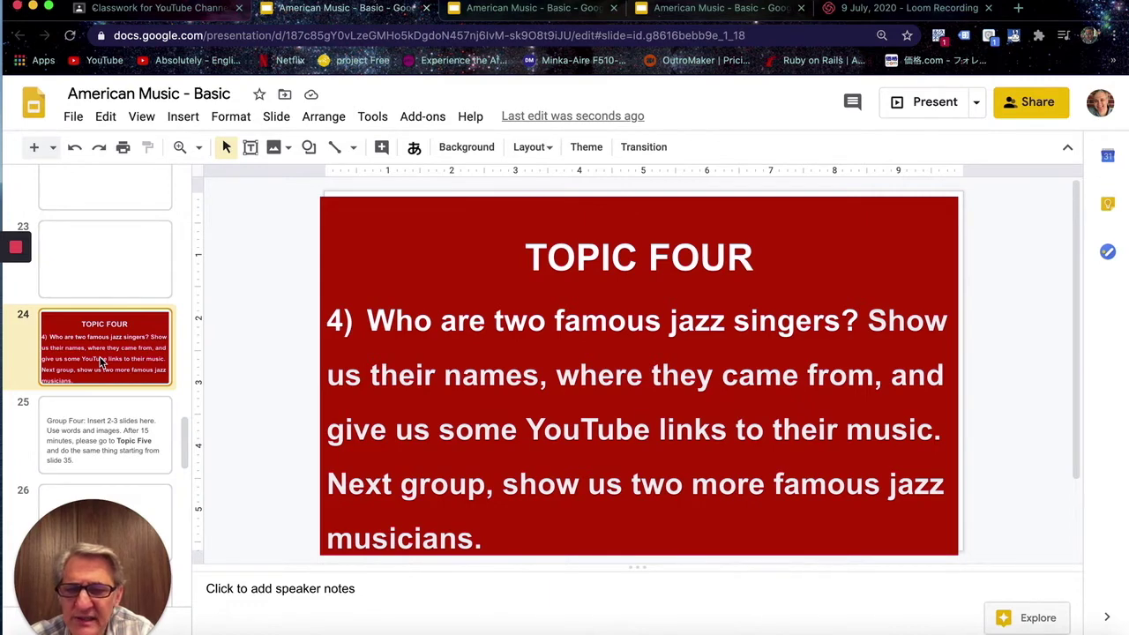
{"action": "scroll", "coordinate": [99, 357], "scroll_direction": "down", "scroll_amount": 3}
{"action": "left_click", "coordinate": [107, 254]}
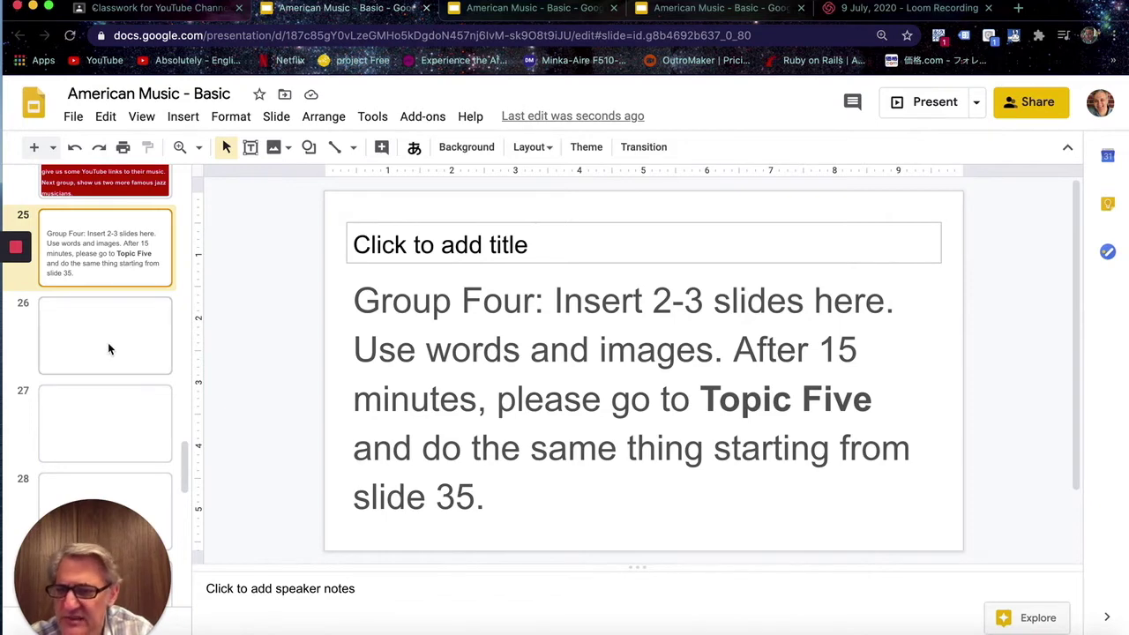
- Review Topic Five slide 31 and Group Five's instructions on slide 32
{"action": "scroll", "coordinate": [108, 343], "scroll_direction": "down", "scroll_amount": 5}
{"action": "scroll", "coordinate": [107, 342], "scroll_direction": "down", "scroll_amount": 1}
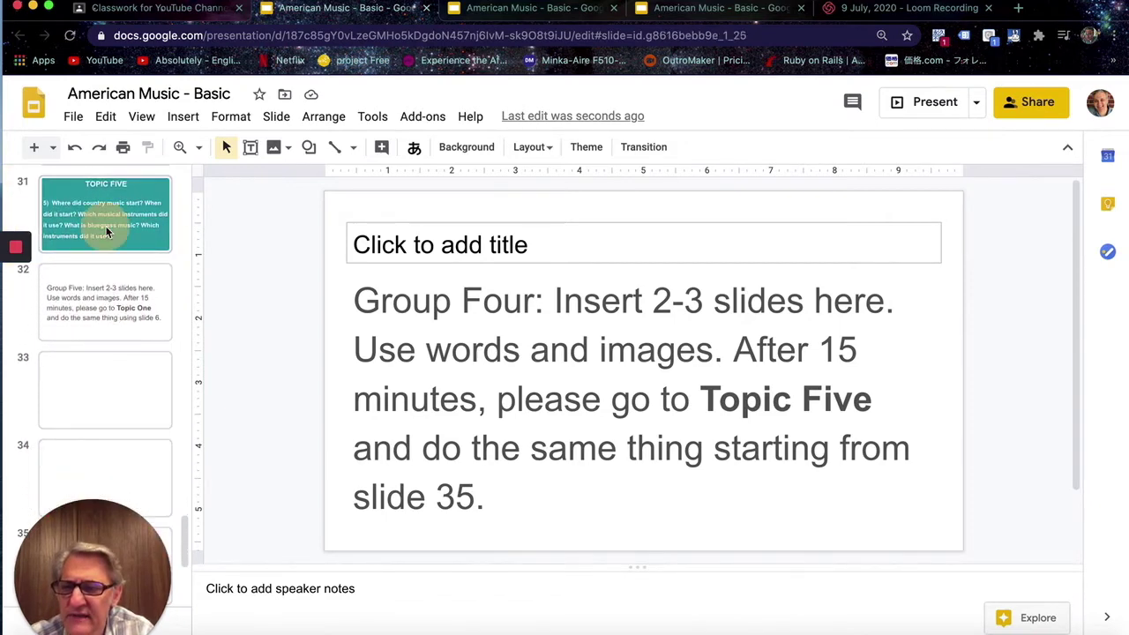
{"action": "left_click", "coordinate": [106, 226]}
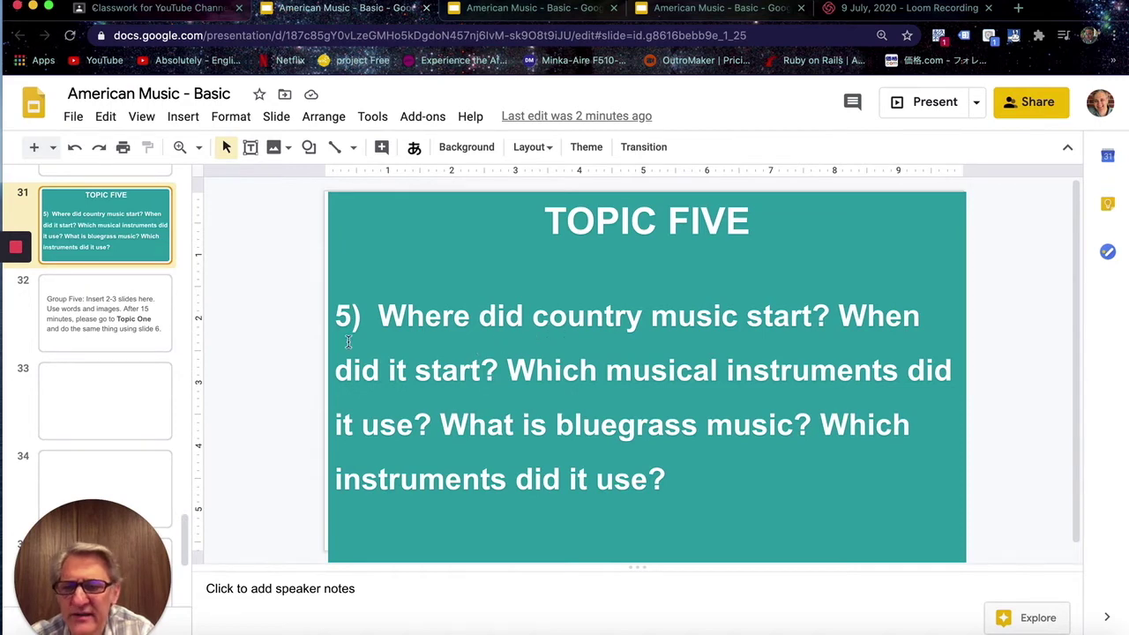
{"action": "left_click", "coordinate": [101, 318]}
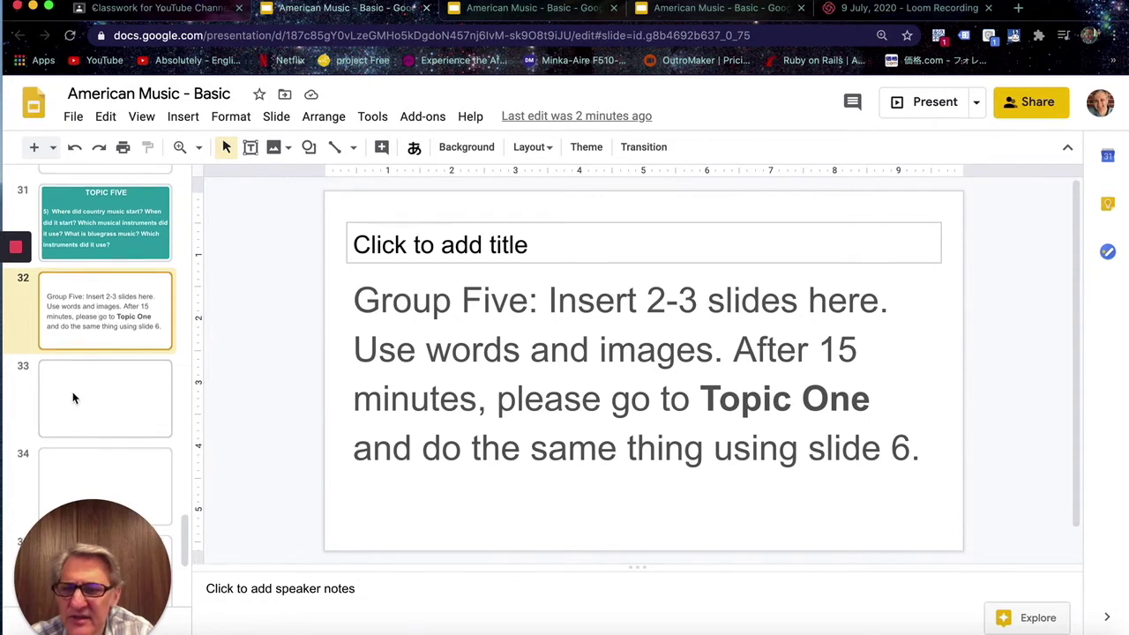
{"action": "scroll", "coordinate": [73, 398], "scroll_direction": "down", "scroll_amount": 2}
{"action": "scroll", "coordinate": [73, 398], "scroll_direction": "down", "scroll_amount": 3}
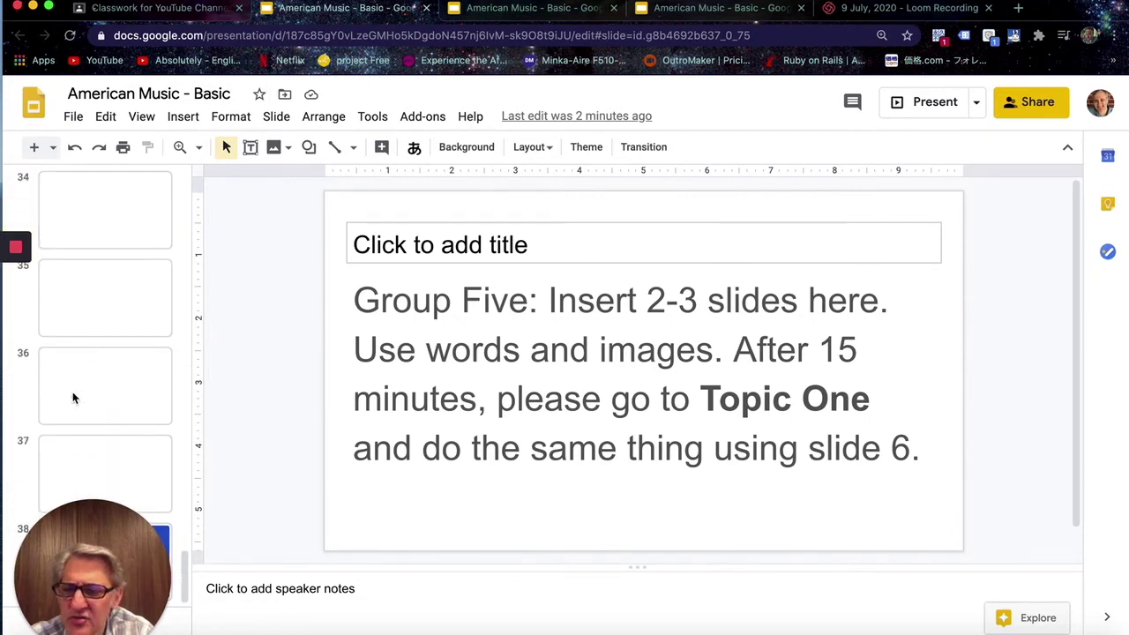
{"action": "scroll", "coordinate": [74, 398], "scroll_direction": "up", "scroll_amount": 20}
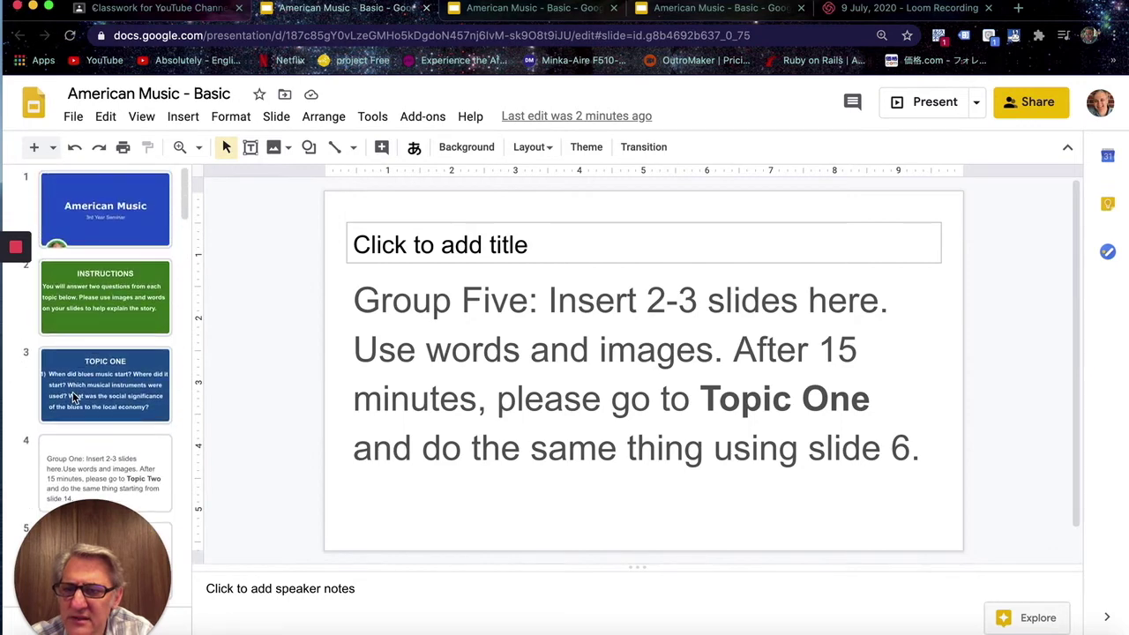
- Page through Topic One slide 3 and blank student slides 5–8, ending on slide 4
{"action": "scroll", "coordinate": [74, 379], "scroll_direction": "down", "scroll_amount": 3}
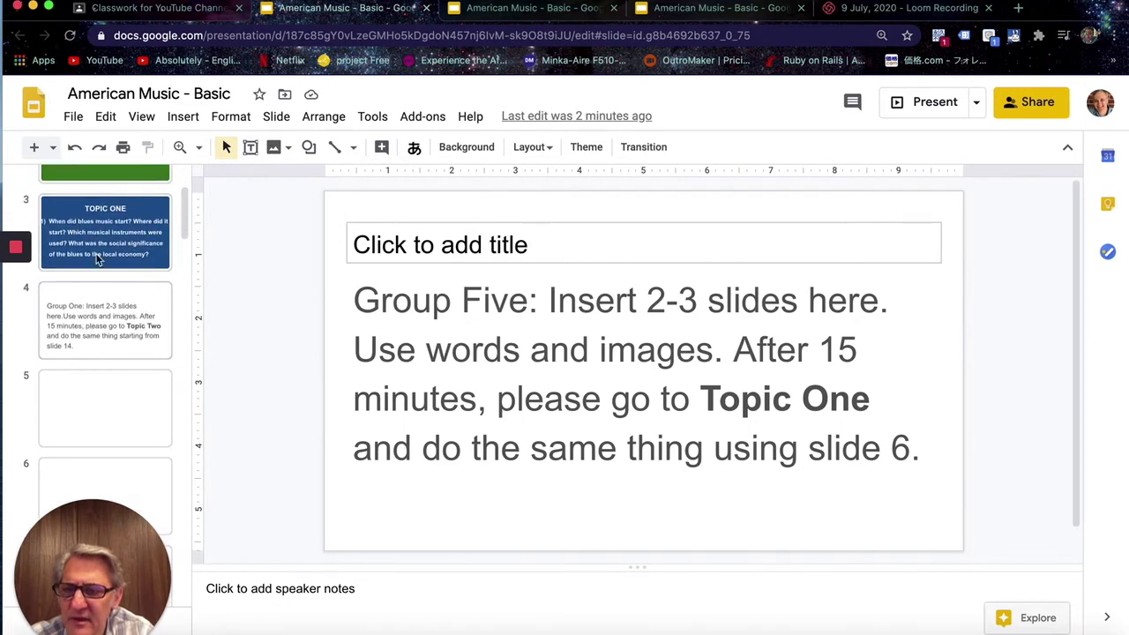
{"action": "left_click", "coordinate": [101, 222]}
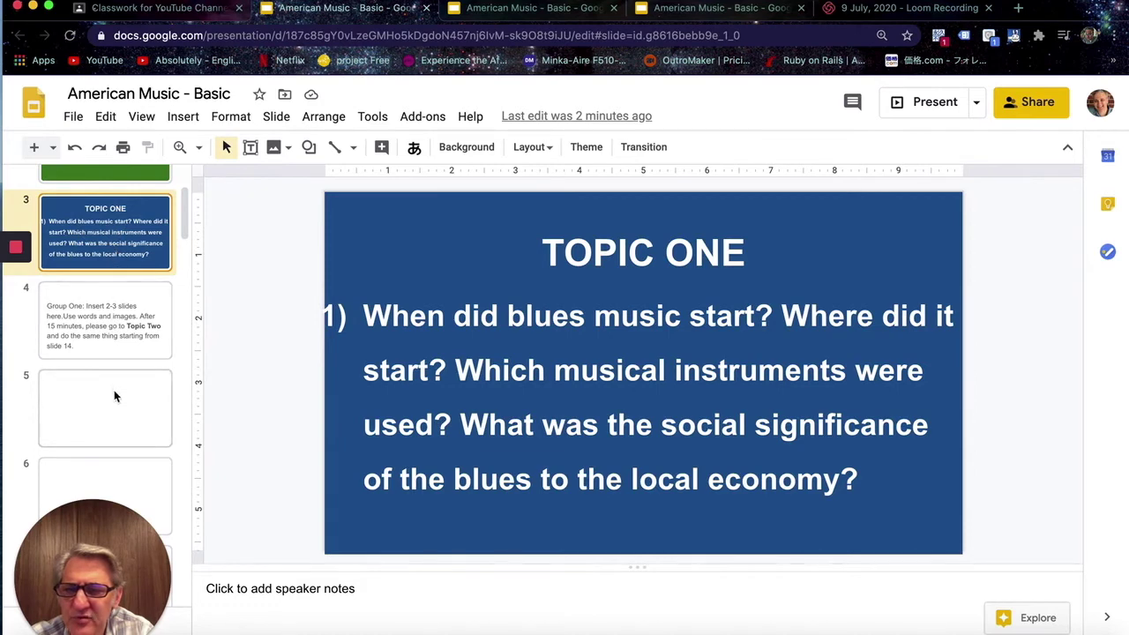
{"action": "scroll", "coordinate": [114, 396], "scroll_direction": "down", "scroll_amount": 1}
{"action": "left_click", "coordinate": [113, 326]}
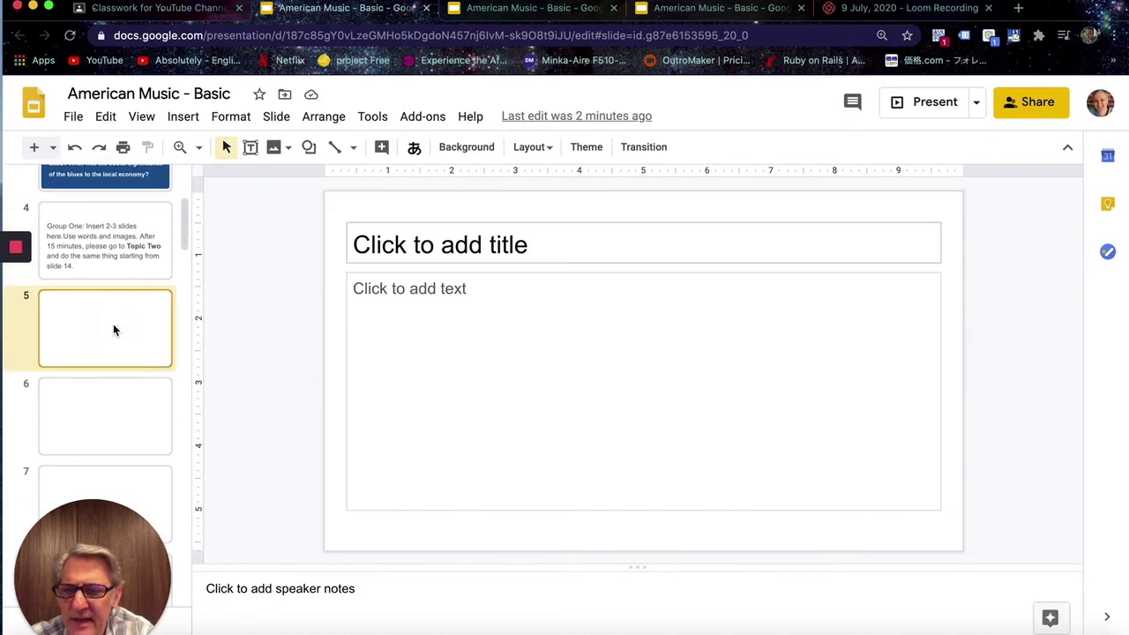
{"action": "left_click", "coordinate": [114, 415]}
{"action": "scroll", "coordinate": [113, 416], "scroll_direction": "down", "scroll_amount": 1}
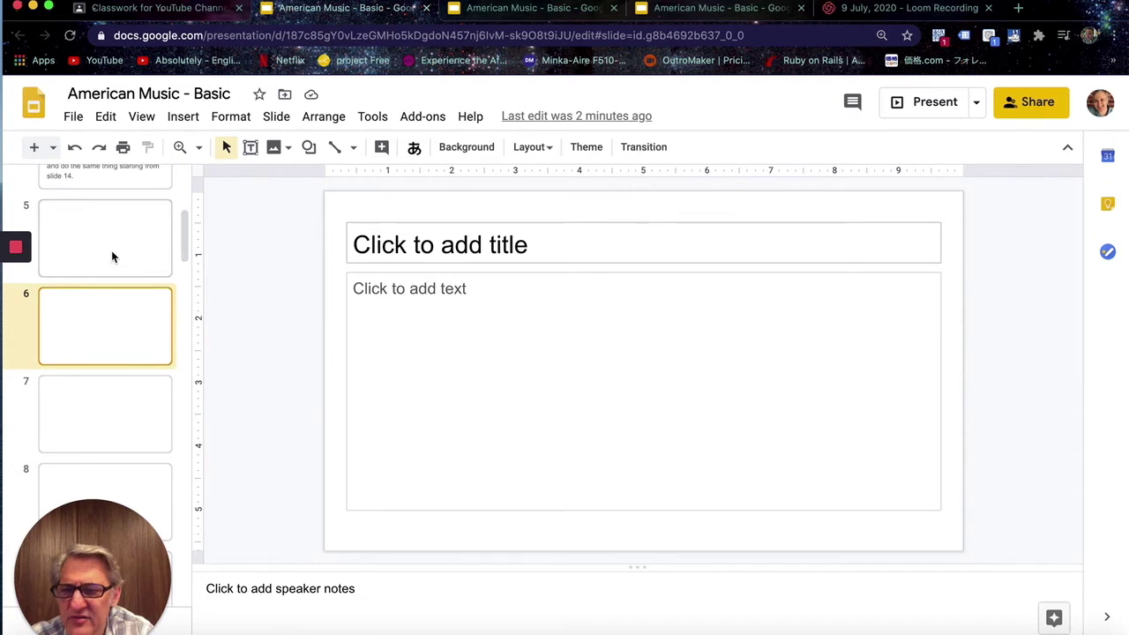
{"action": "scroll", "coordinate": [121, 327], "scroll_direction": "down", "scroll_amount": 1}
{"action": "left_click", "coordinate": [118, 344]}
{"action": "left_click", "coordinate": [115, 409]}
{"action": "scroll", "coordinate": [109, 355], "scroll_direction": "up", "scroll_amount": 5}
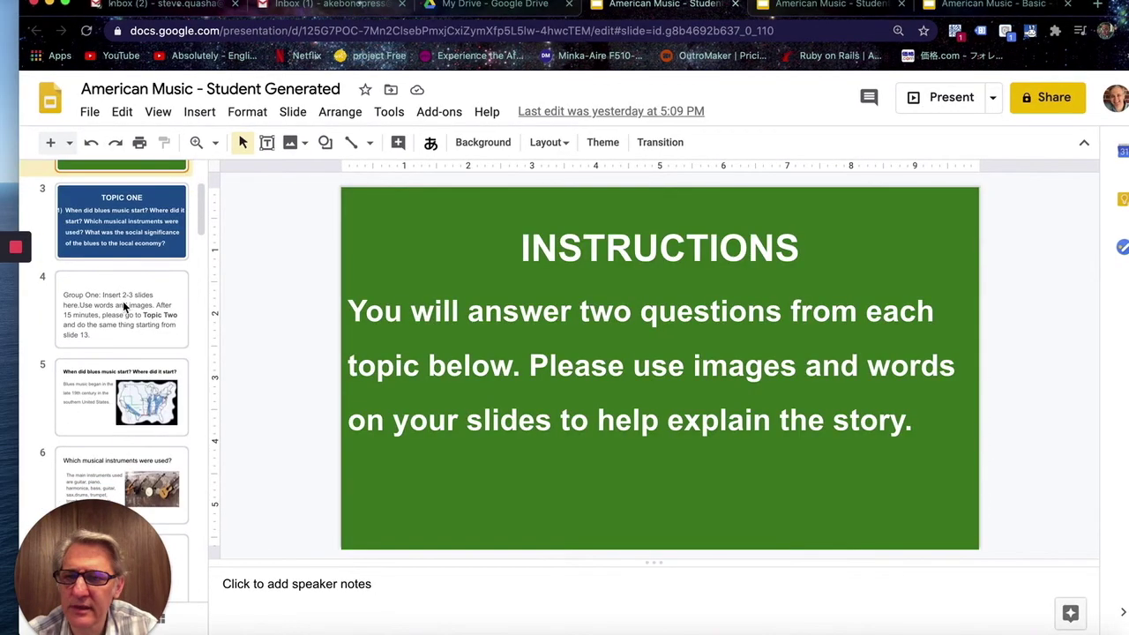
{"action": "left_click", "coordinate": [123, 302]}
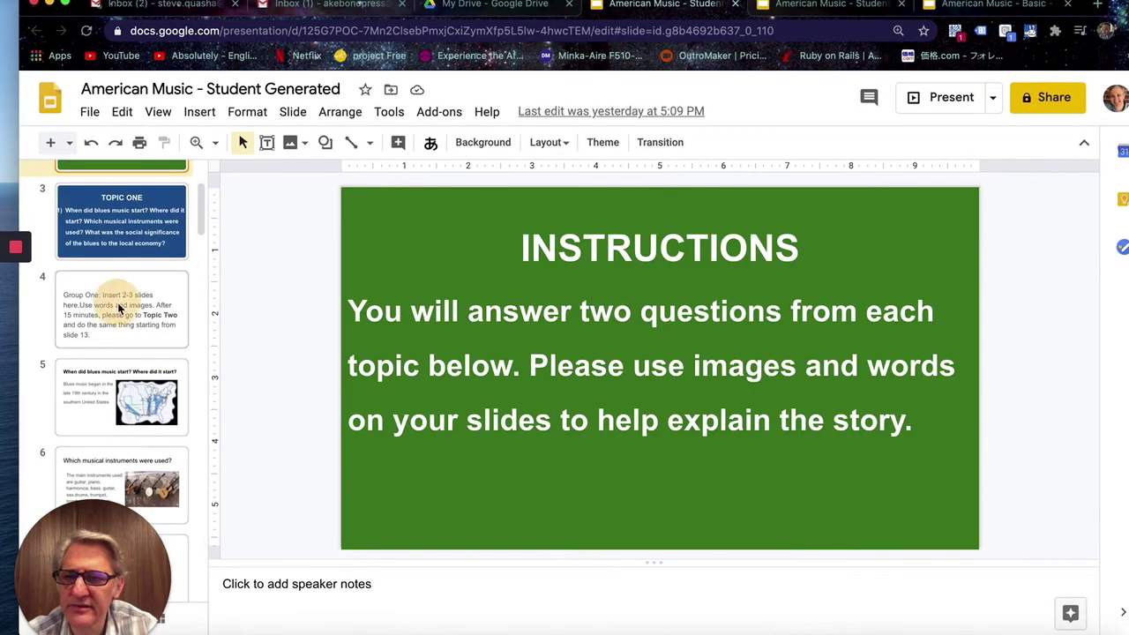
- Read student slide 5 on when blues started and slide 6 on instruments used
{"action": "scroll", "coordinate": [121, 306], "scroll_direction": "down", "scroll_amount": 1}
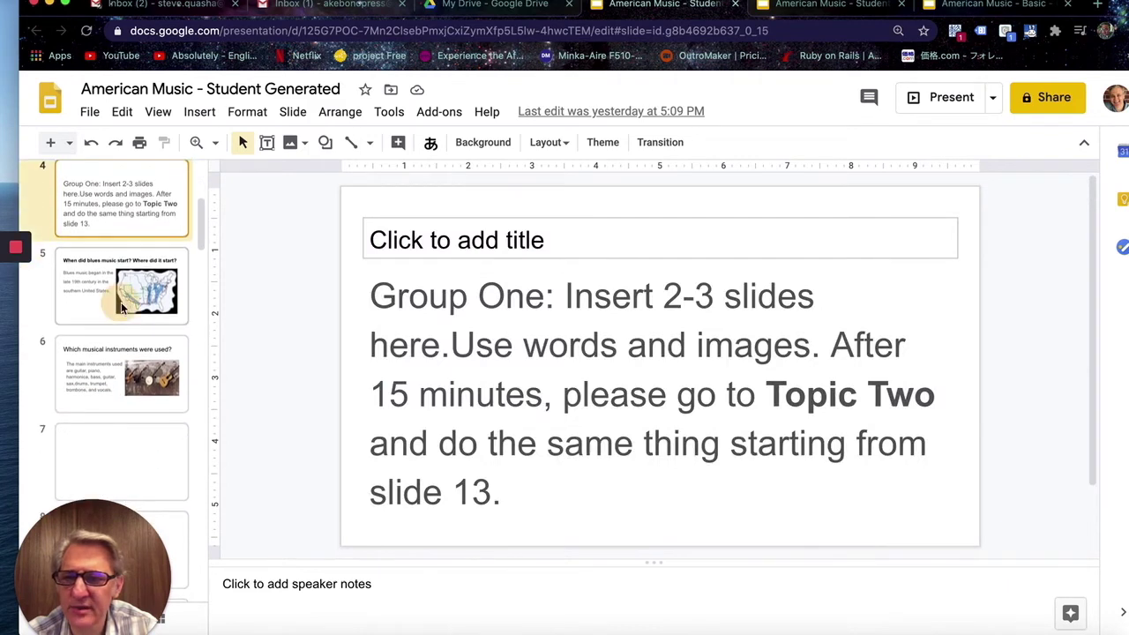
{"action": "left_click", "coordinate": [124, 306]}
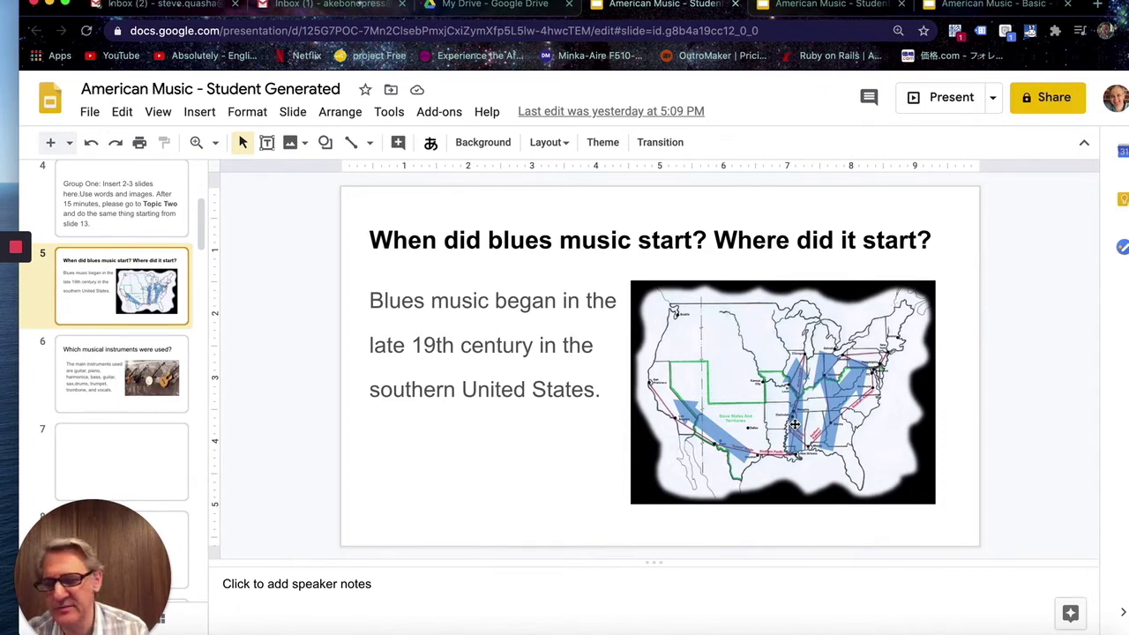
{"action": "left_click", "coordinate": [136, 388]}
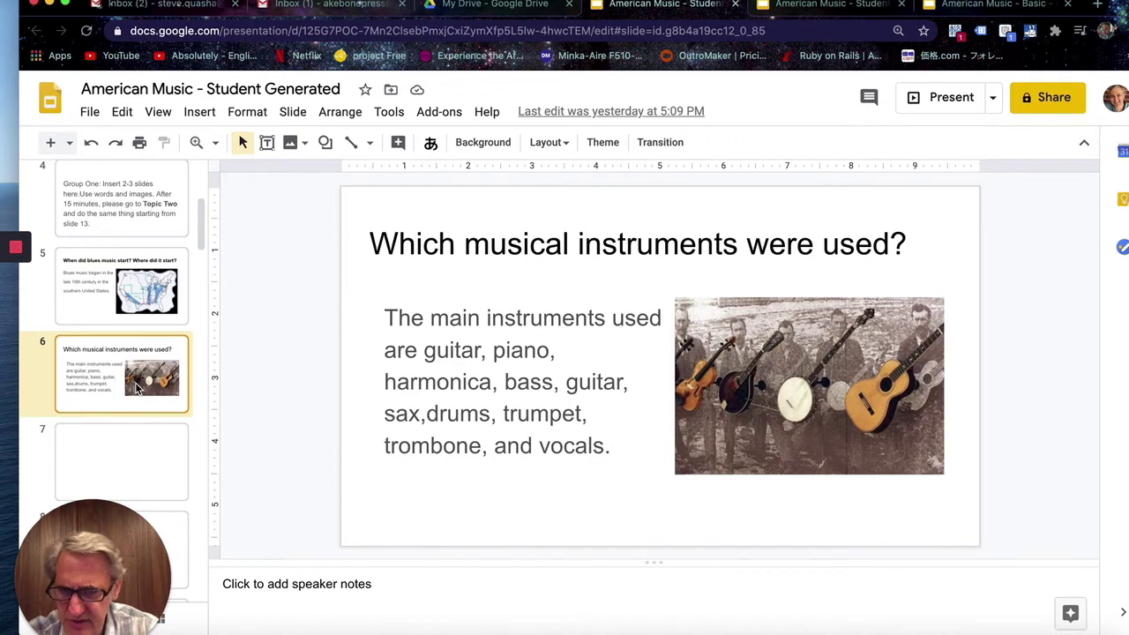
{"action": "scroll", "coordinate": [137, 388], "scroll_direction": "down", "scroll_amount": 5}
{"action": "scroll", "coordinate": [135, 382], "scroll_direction": "down", "scroll_amount": 3}
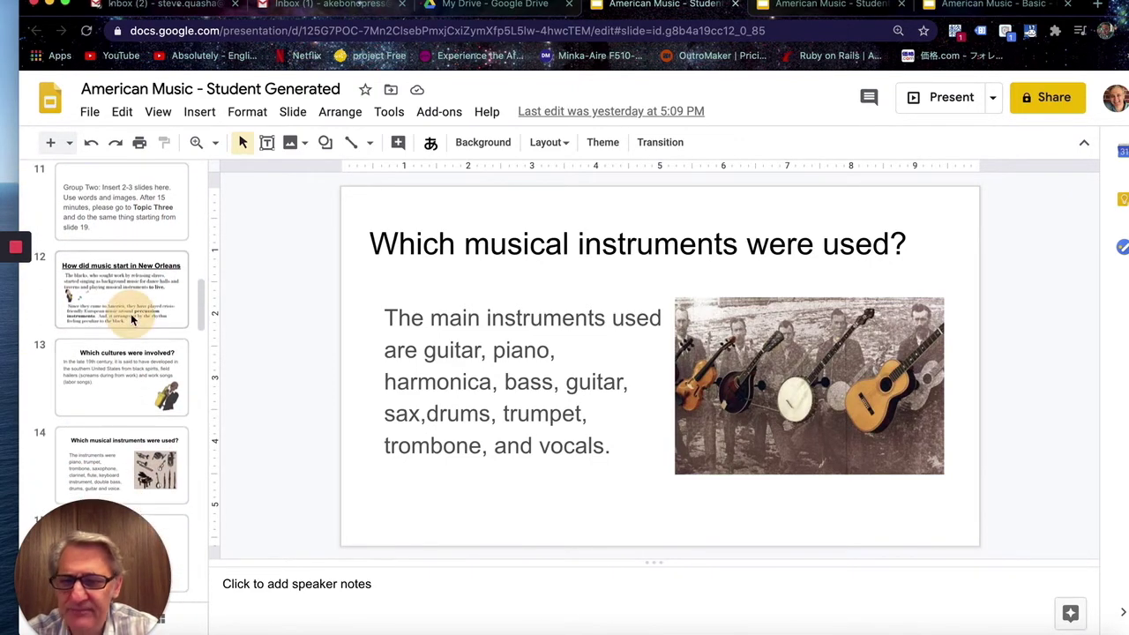
- Review Topic Two slide 10 and student slides 12–14 on New Orleans, cultures and instruments
{"action": "left_click", "coordinate": [130, 318]}
{"action": "scroll", "coordinate": [130, 313], "scroll_direction": "up", "scroll_amount": 3}
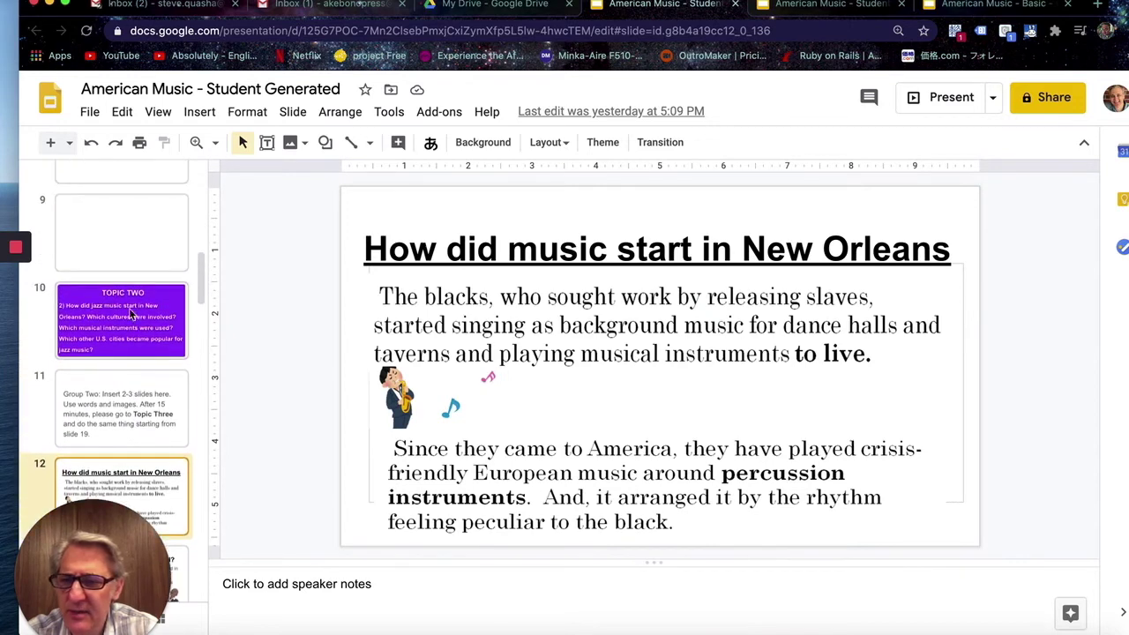
{"action": "left_click", "coordinate": [129, 313]}
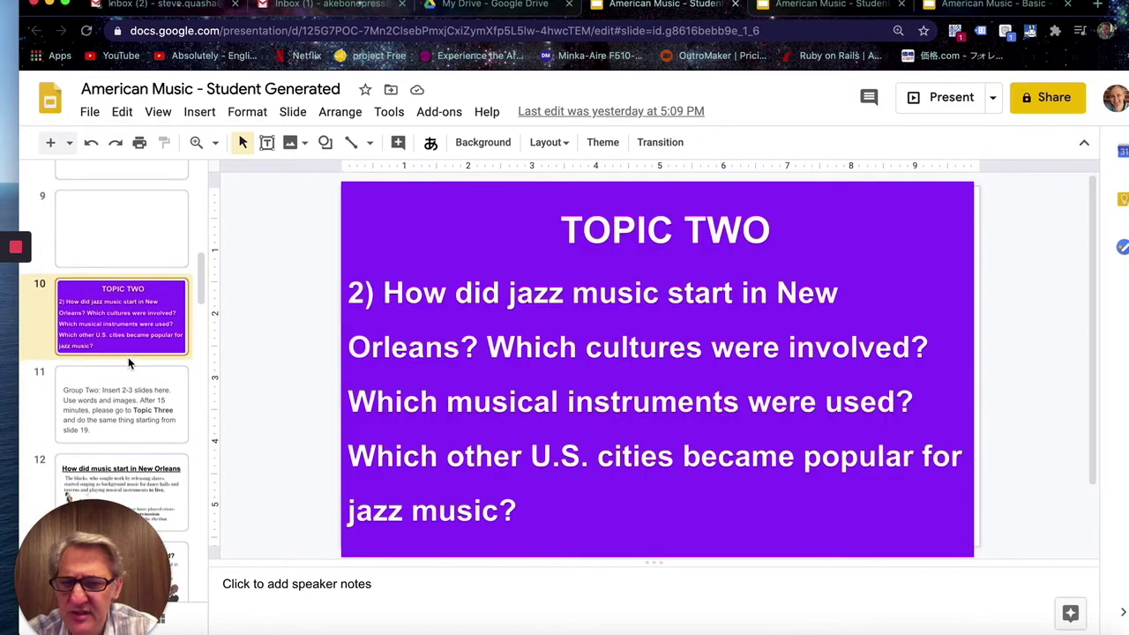
{"action": "scroll", "coordinate": [128, 357], "scroll_direction": "down", "scroll_amount": 3}
{"action": "left_click", "coordinate": [127, 328]}
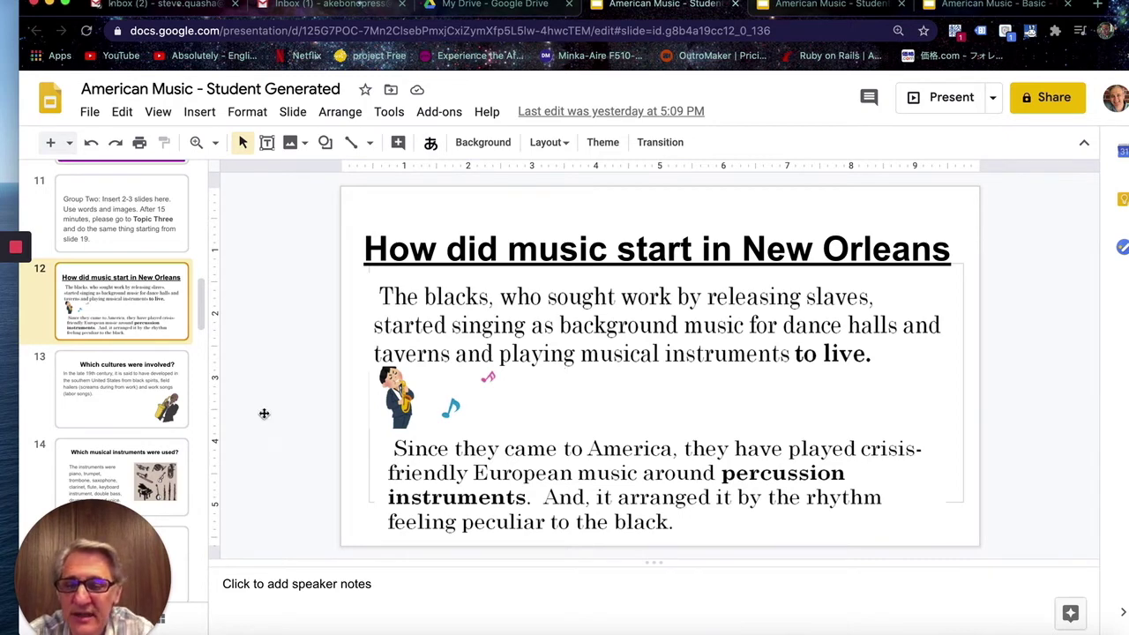
{"action": "scroll", "coordinate": [148, 441], "scroll_direction": "down", "scroll_amount": 2}
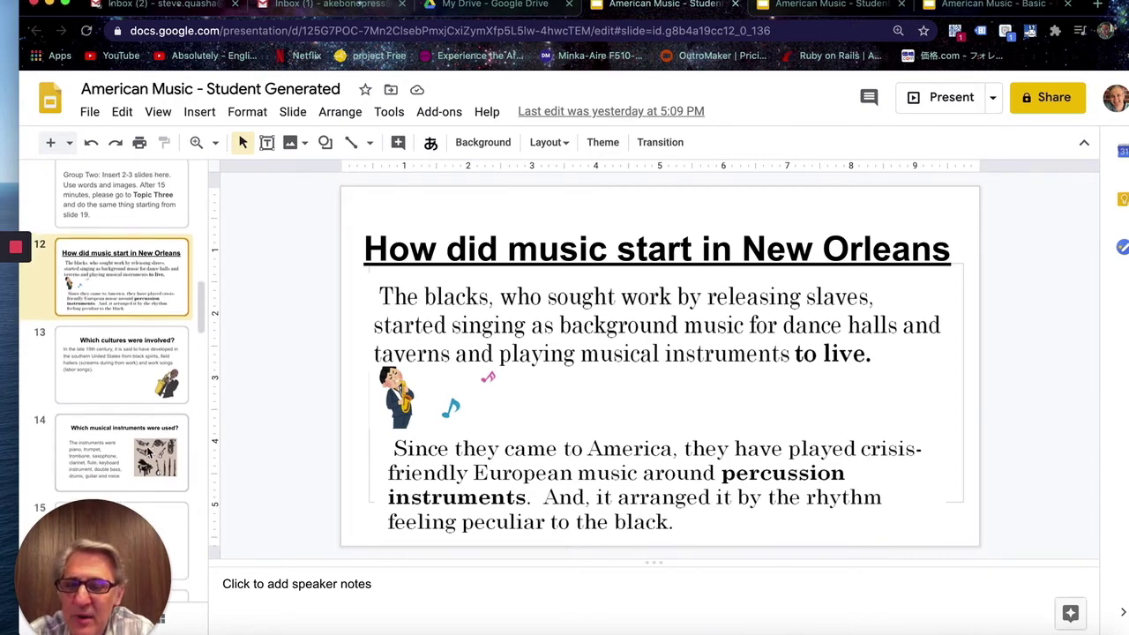
{"action": "left_click", "coordinate": [125, 347]}
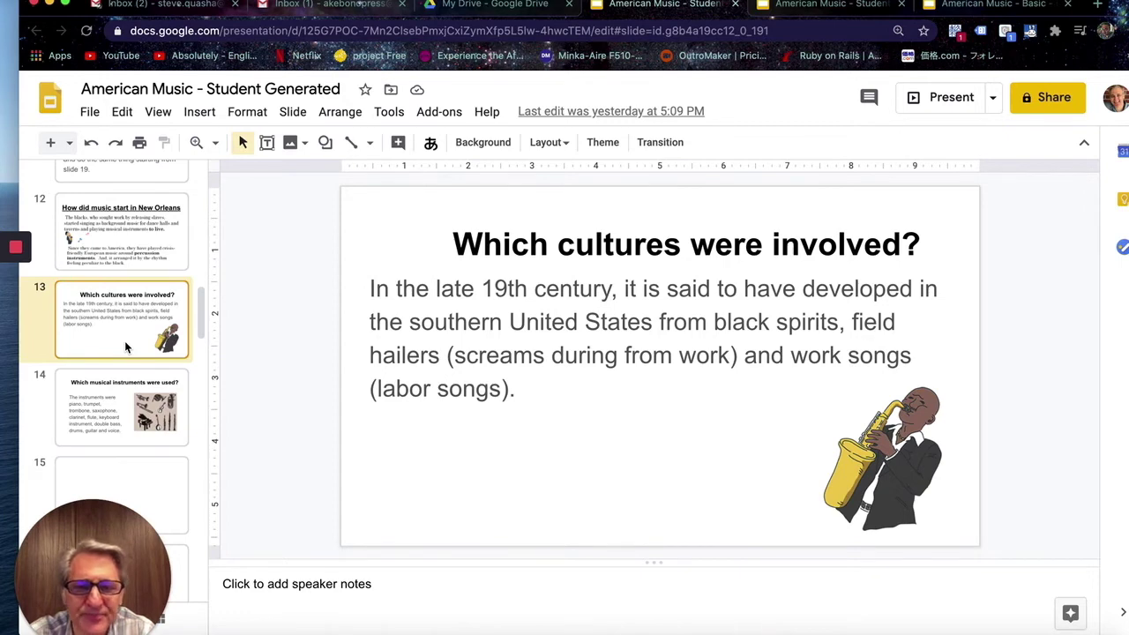
{"action": "scroll", "coordinate": [113, 364], "scroll_direction": "down", "scroll_amount": 2}
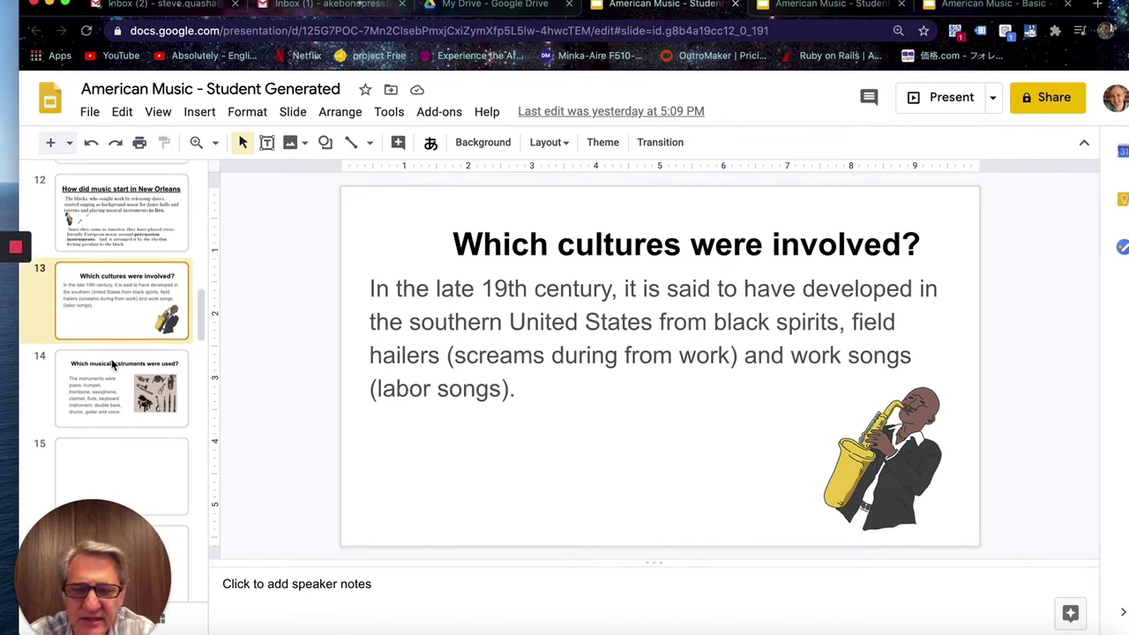
{"action": "left_click", "coordinate": [115, 345]}
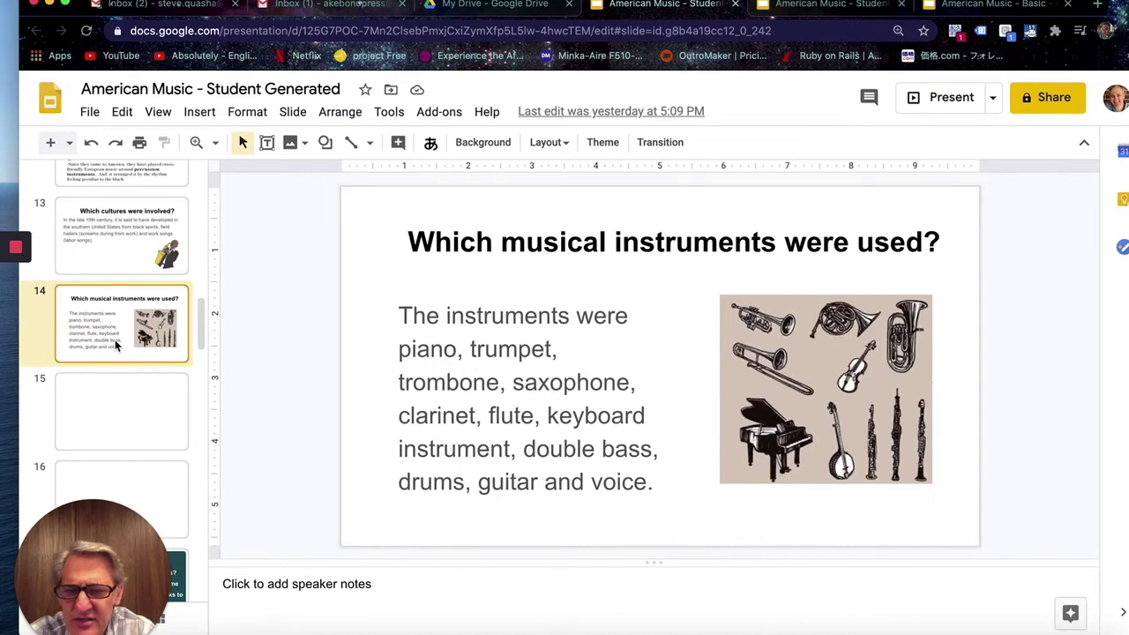
- Review Topic Three slide 17 and the blues-singer answers on slides 19 and 20
{"action": "scroll", "coordinate": [115, 340], "scroll_direction": "down", "scroll_amount": 7}
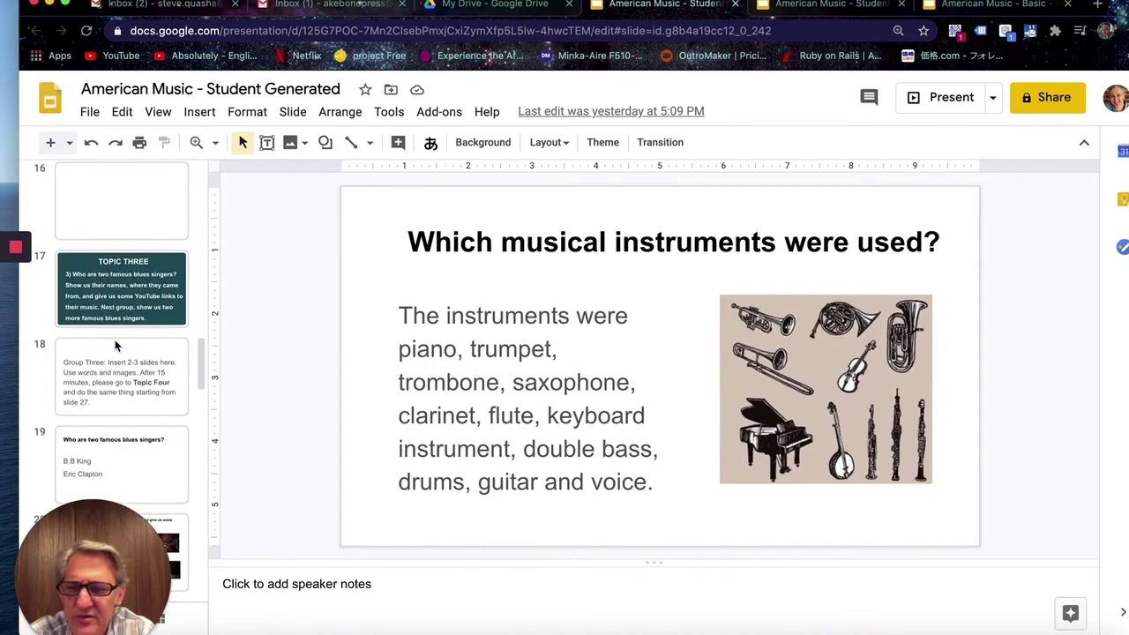
{"action": "left_click", "coordinate": [112, 282]}
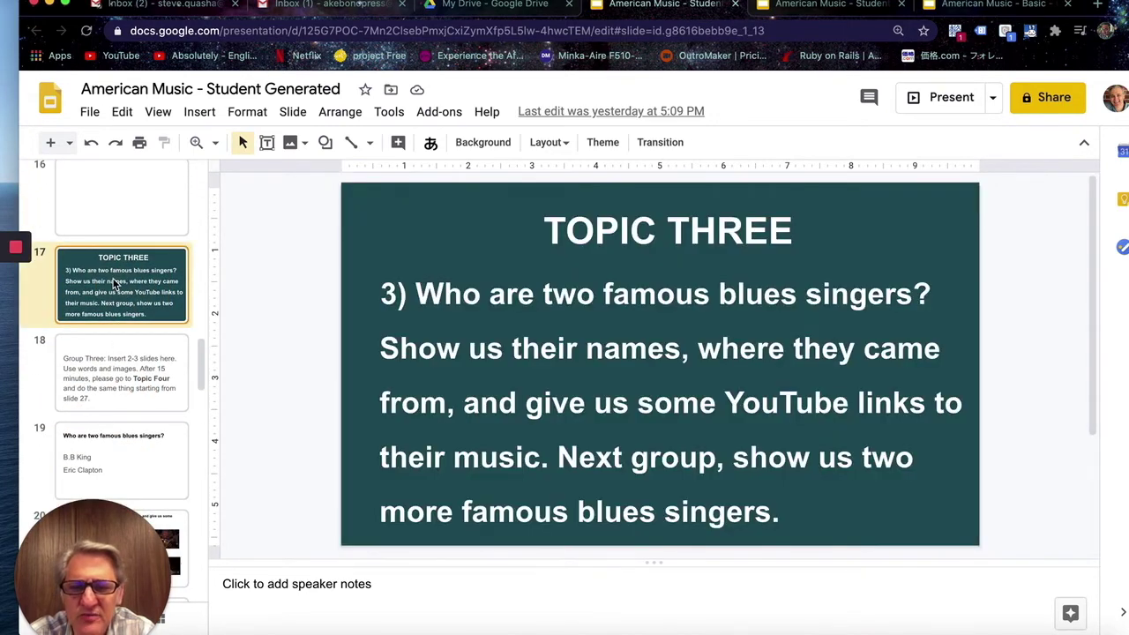
{"action": "scroll", "coordinate": [115, 284], "scroll_direction": "down", "scroll_amount": 2}
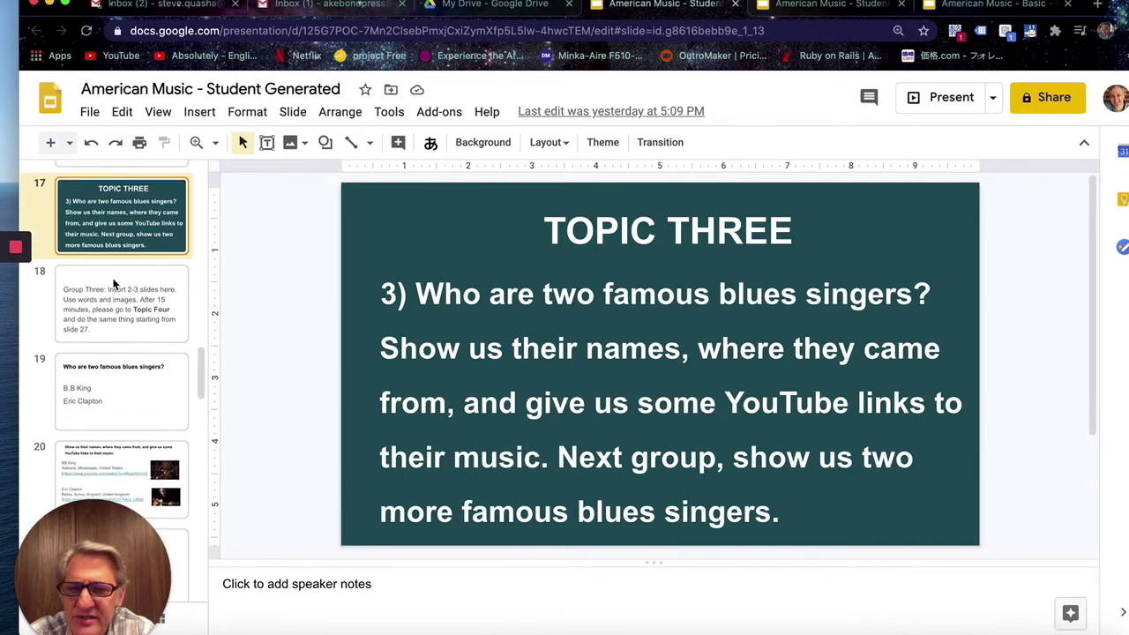
{"action": "left_click", "coordinate": [109, 378]}
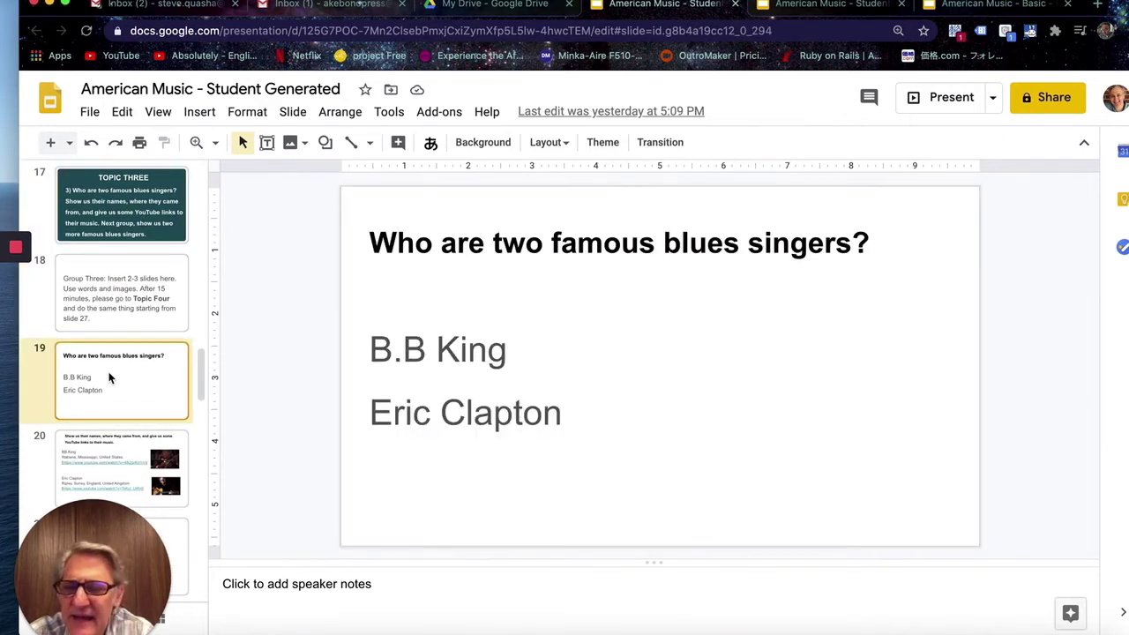
{"action": "scroll", "coordinate": [111, 370], "scroll_direction": "down", "scroll_amount": 3}
{"action": "left_click", "coordinate": [113, 363]}
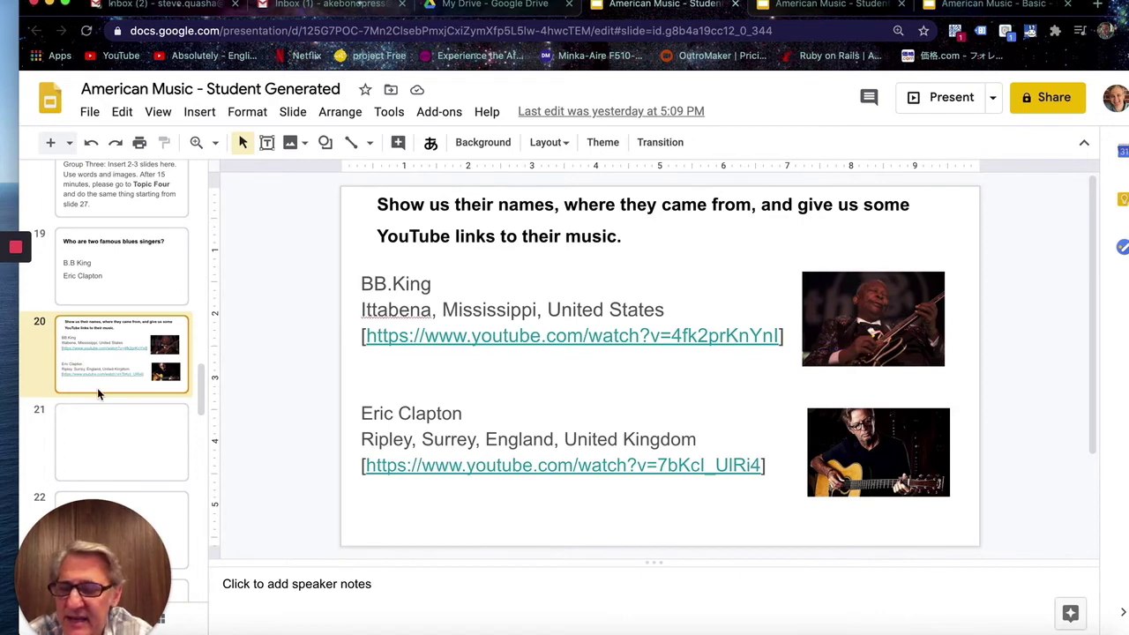
- Bring up slide 25 with Group Four's instructions
{"action": "scroll", "coordinate": [97, 389], "scroll_direction": "down", "scroll_amount": 5}
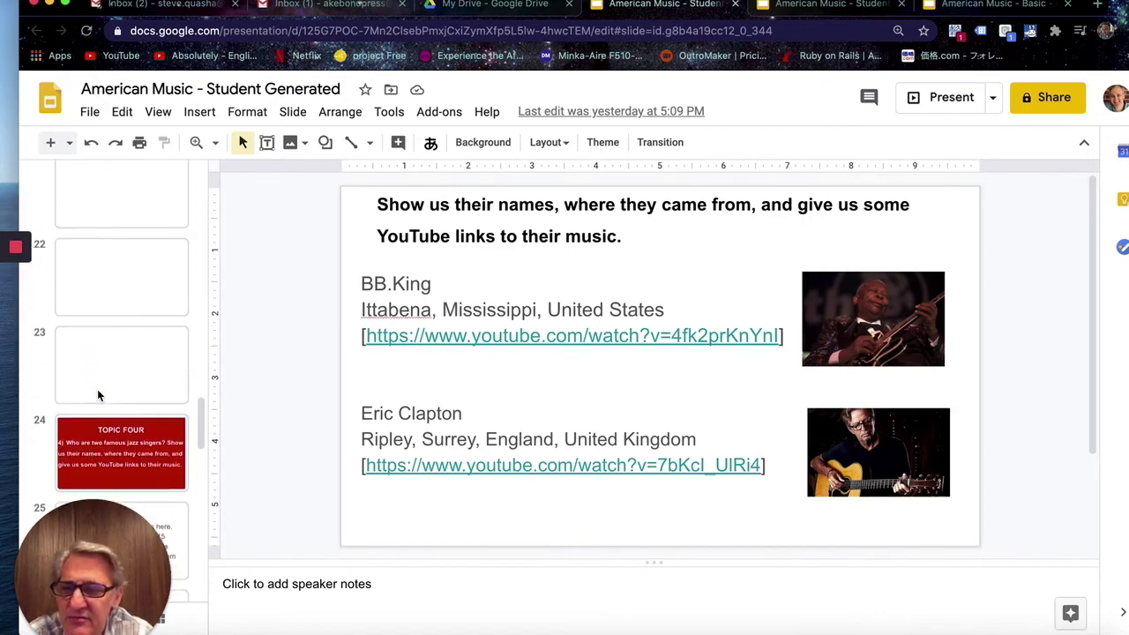
{"action": "scroll", "coordinate": [99, 361], "scroll_direction": "down", "scroll_amount": 2}
{"action": "left_click", "coordinate": [99, 339]}
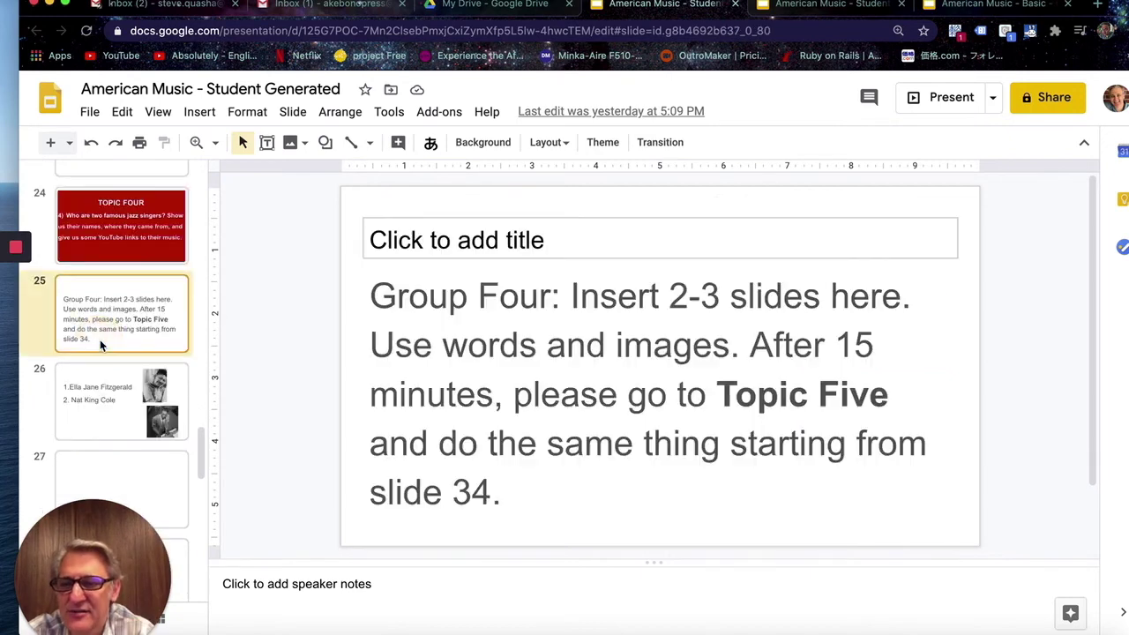